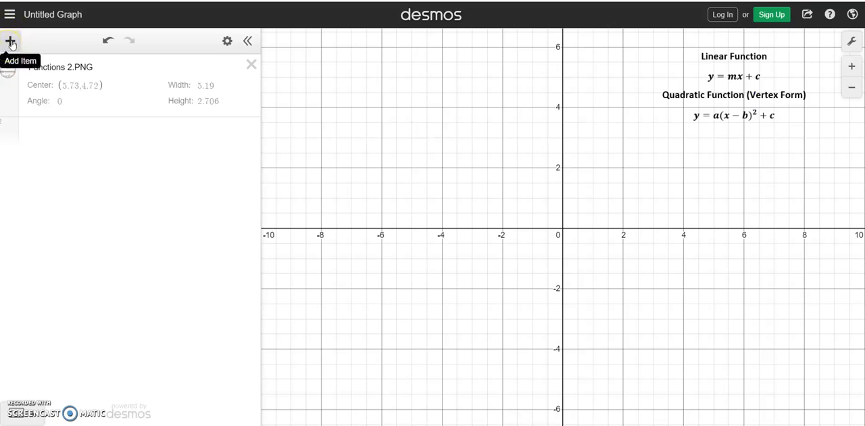
# - Insert the image file goldengatebridge from the DESMOS folder into the graph
pyautogui.click(9, 43)
pyautogui.click(44, 173)
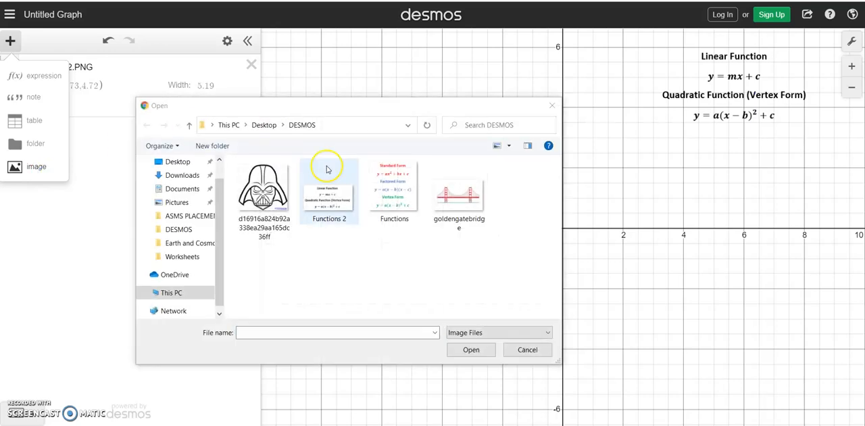
pyautogui.click(462, 203)
pyautogui.click(467, 350)
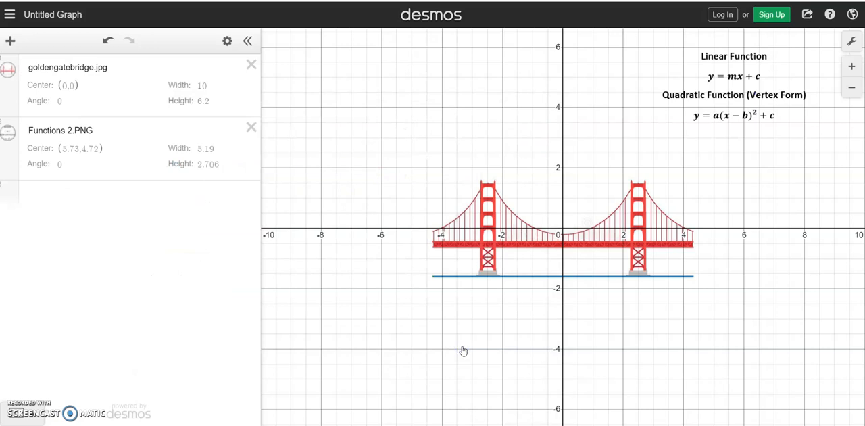
# - Move the bridge image up so its base sits on the x-axis, with its center set to (0, 1.55)
pyautogui.click(531, 238)
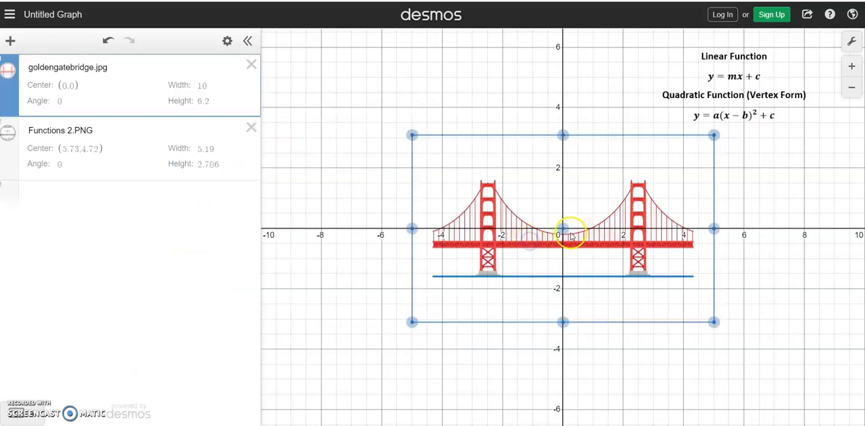
pyautogui.moveTo(564, 228); pyautogui.dragTo(570, 186)
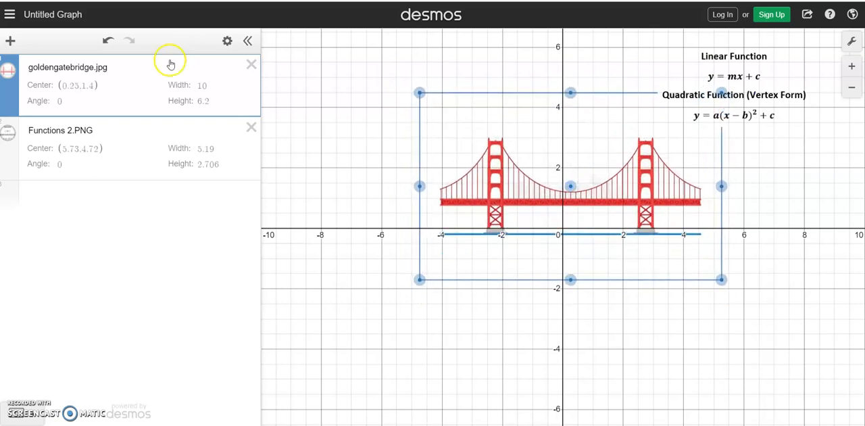
pyautogui.click(96, 85)
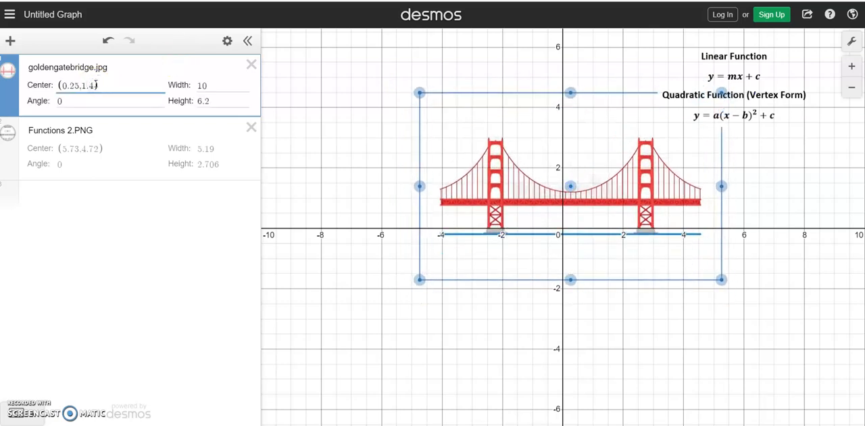
pyautogui.press('BackSpace')
pyautogui.press('BackSpace')
pyautogui.press('BackSpace')
pyautogui.press('BackSpace')
pyautogui.press('BackSpace')
pyautogui.press('BackSpace')
pyautogui.press('BackSpace')
pyautogui.press('BackSpace')
pyautogui.write('0')
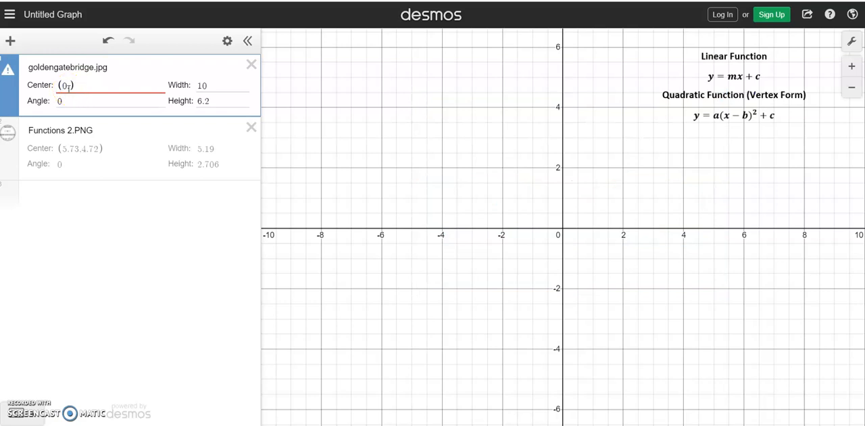
pyautogui.write(',1.55')
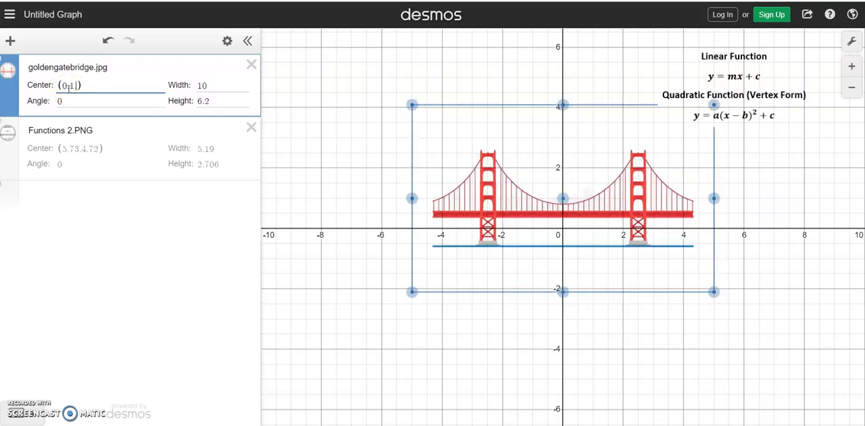
pyautogui.click(348, 105)
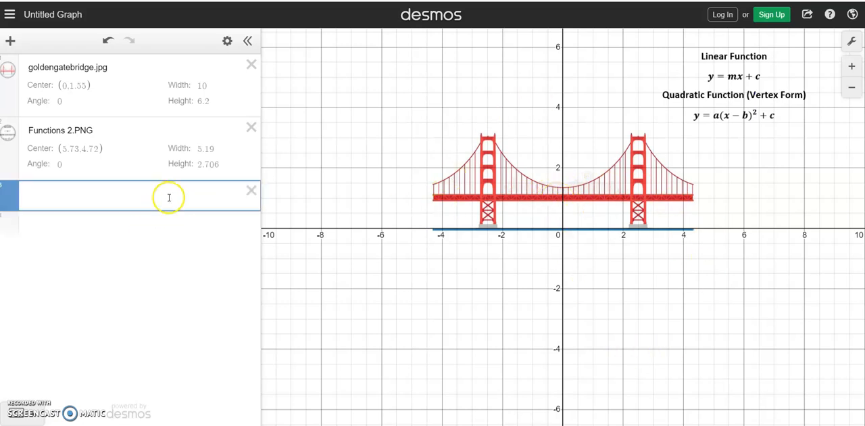
# - Graph the bridge deck as the horizontal line y = 1 with the restriction {-4.3 < x < 4.3}
pyautogui.write('y = 1')
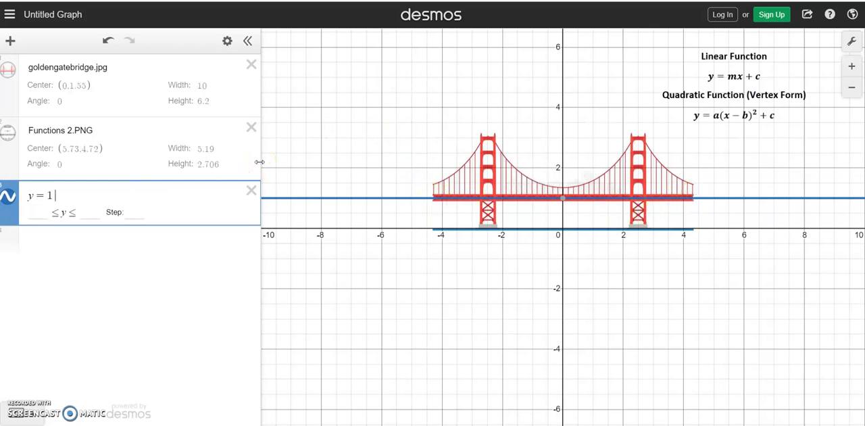
pyautogui.write('{')
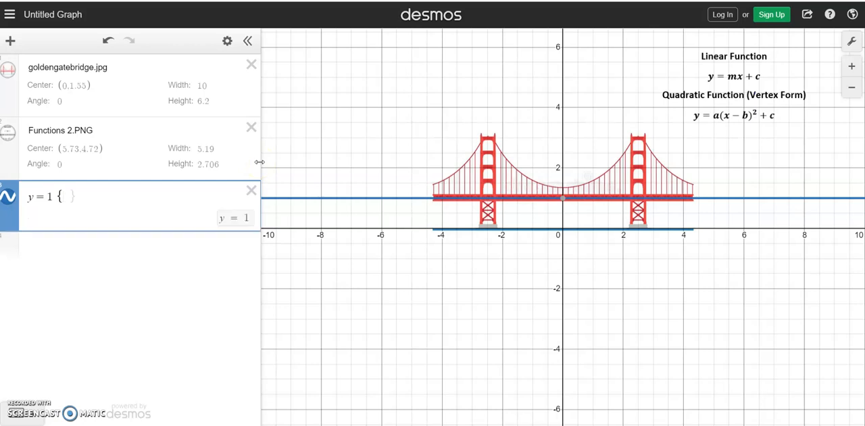
pyautogui.write('-4.3 ')
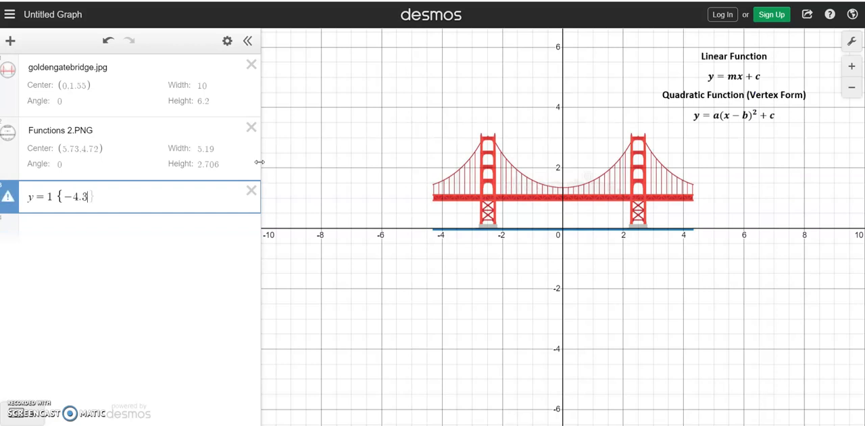
pyautogui.write('< x ')
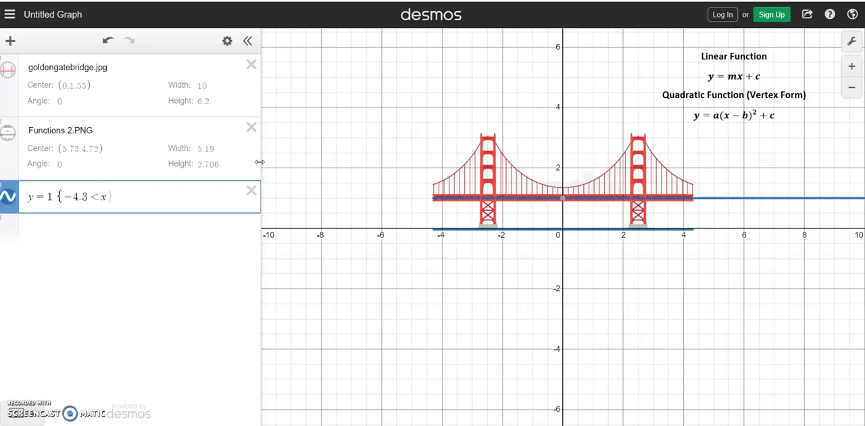
pyautogui.write('< 4')
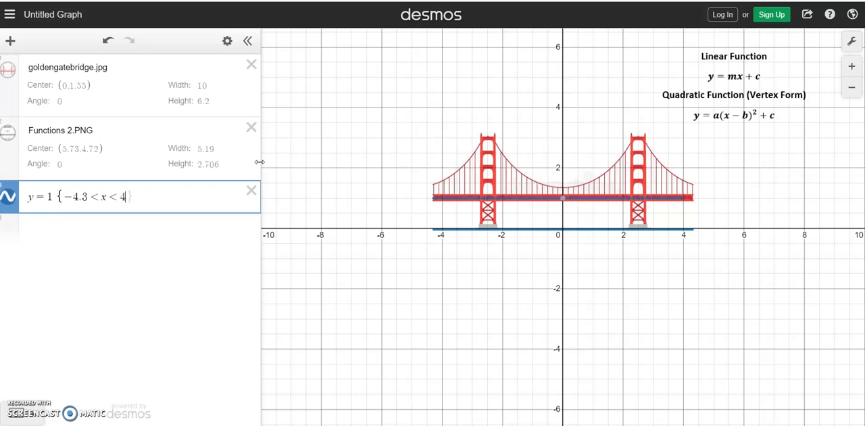
pyautogui.write('.3}')
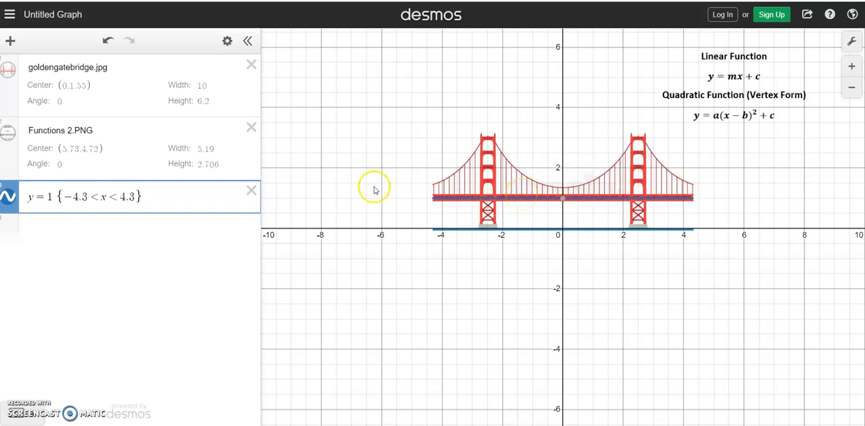
# - Hide the bridge image to examine the deck line on its own, and show the image again
pyautogui.click(7, 73)
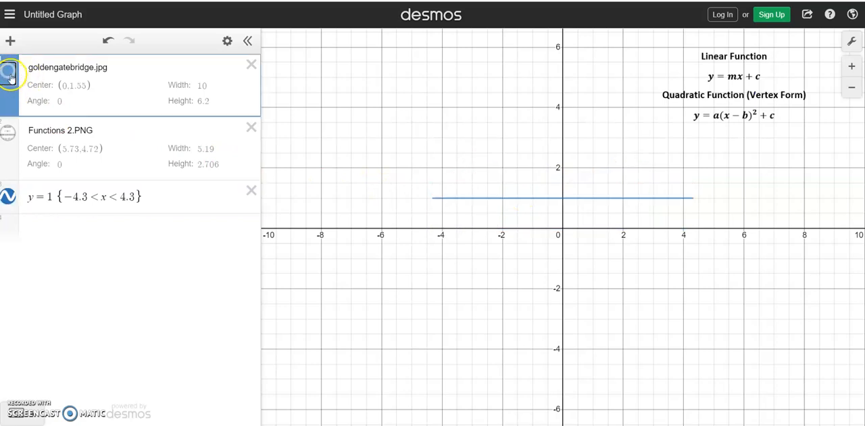
pyautogui.click(8, 73)
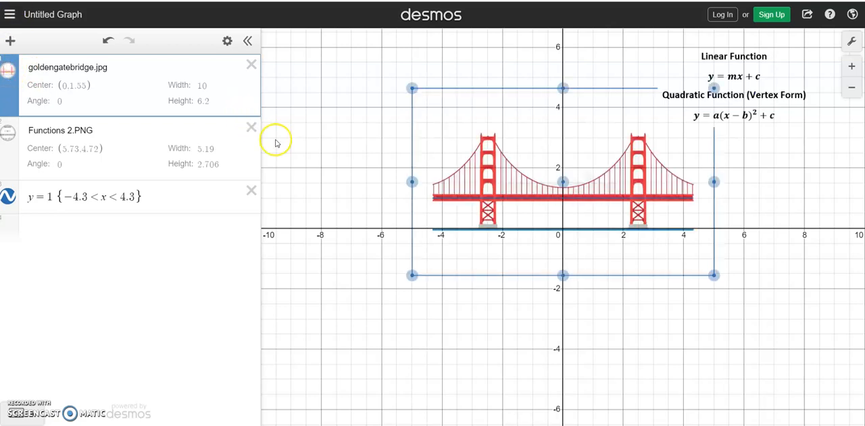
pyautogui.click(322, 160)
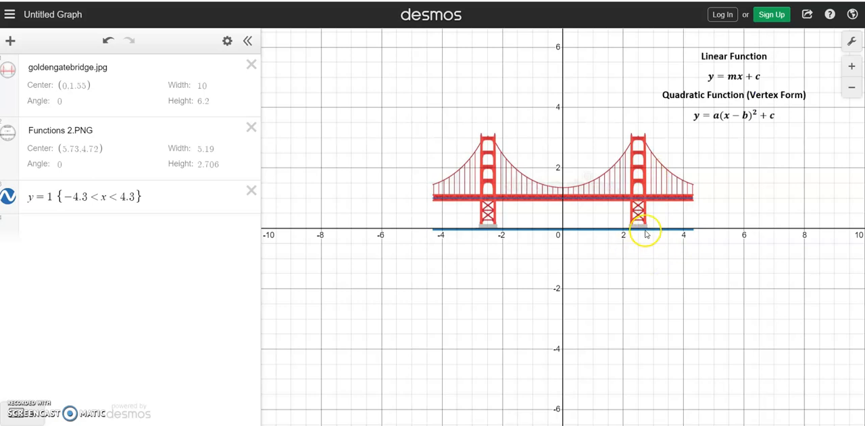
# - Graph the outer edge of the tower on the positive x side as x = 2.7 {0 < y < 3}
pyautogui.click(219, 228)
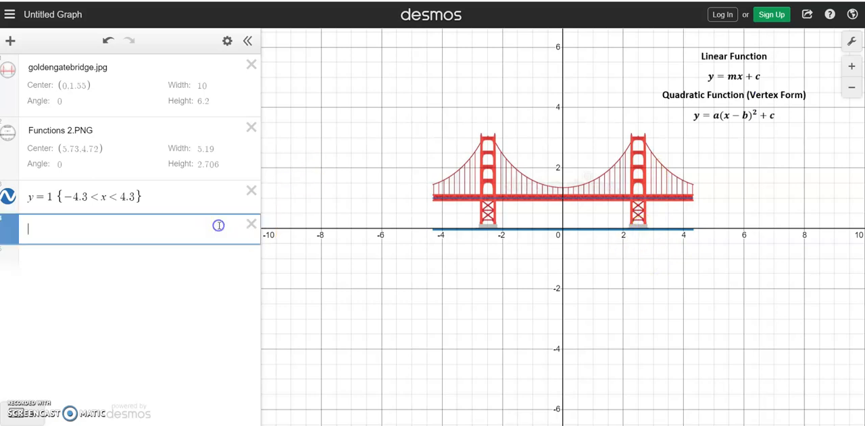
pyautogui.write('x = 2.7 ')
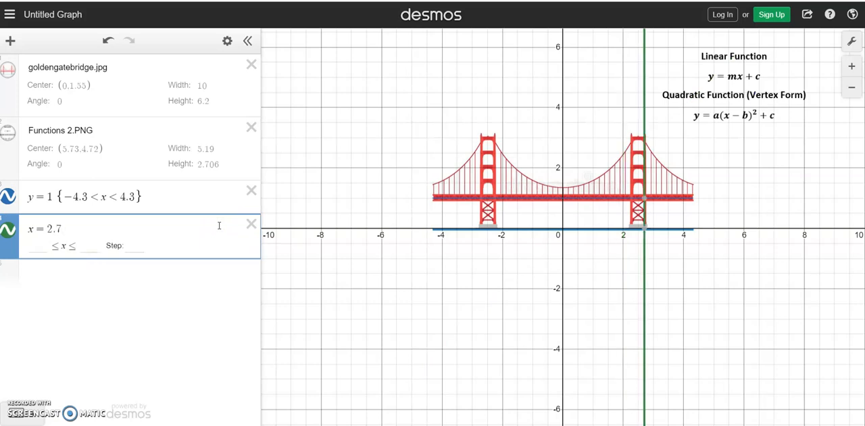
pyautogui.write('{')
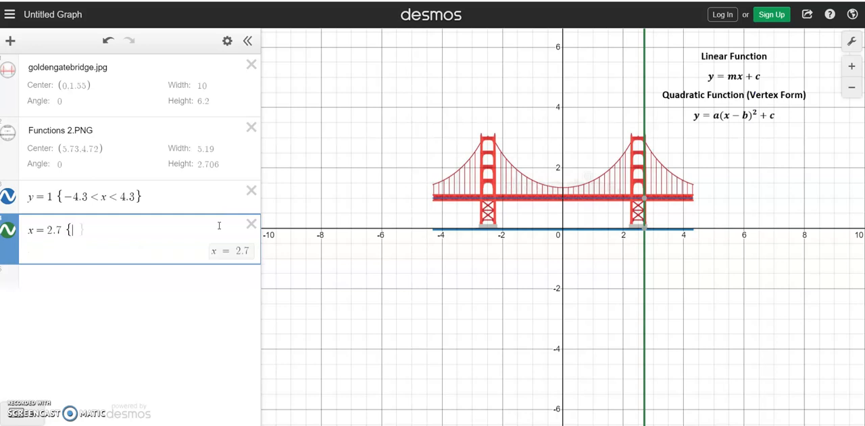
pyautogui.write('0')
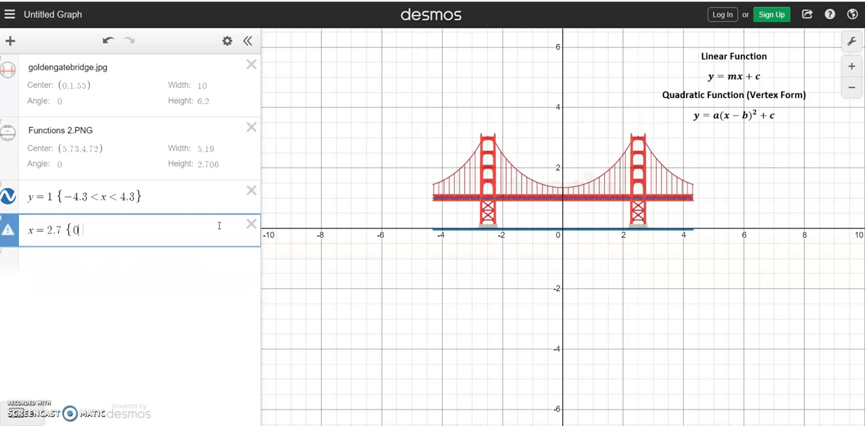
pyautogui.write(' < y ')
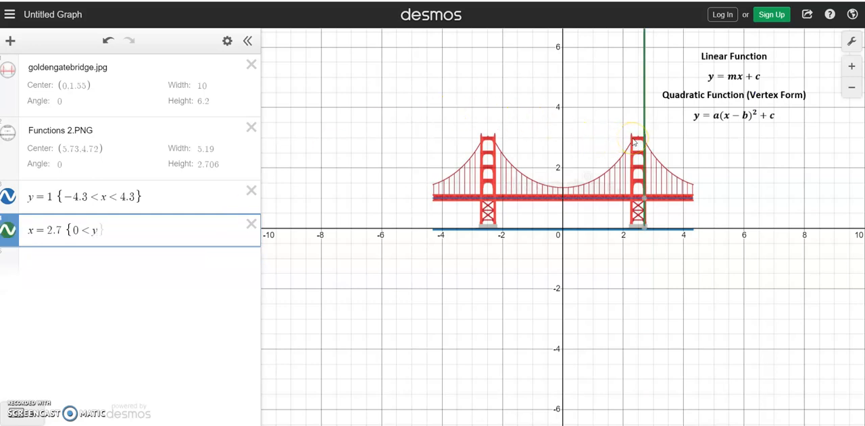
pyautogui.write('< 3}')
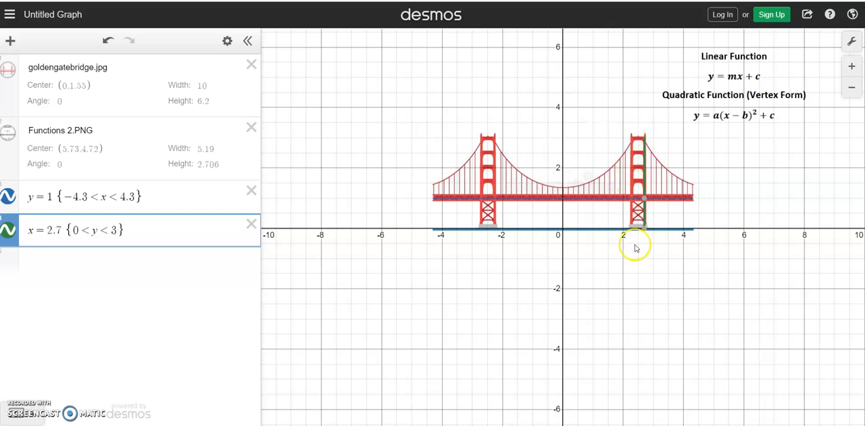
# - Graph the inner edge of the same tower as the vertical line x = 2.25 {0 < y < 3}
pyautogui.click(150, 261)
pyautogui.write('x = ')
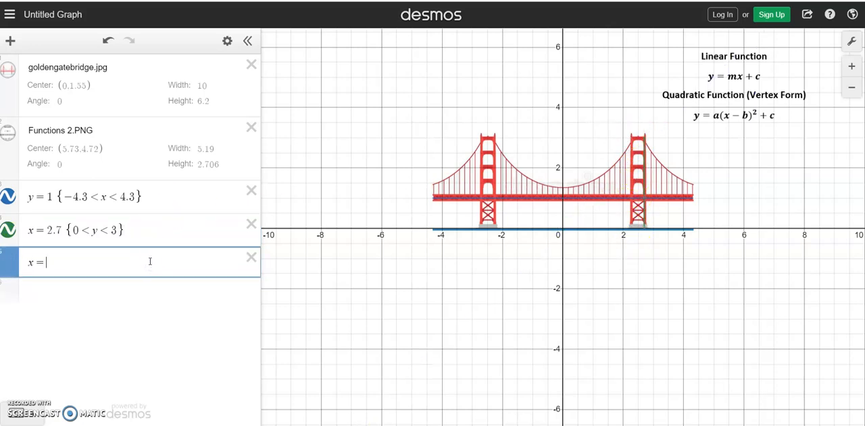
pyautogui.write('2')
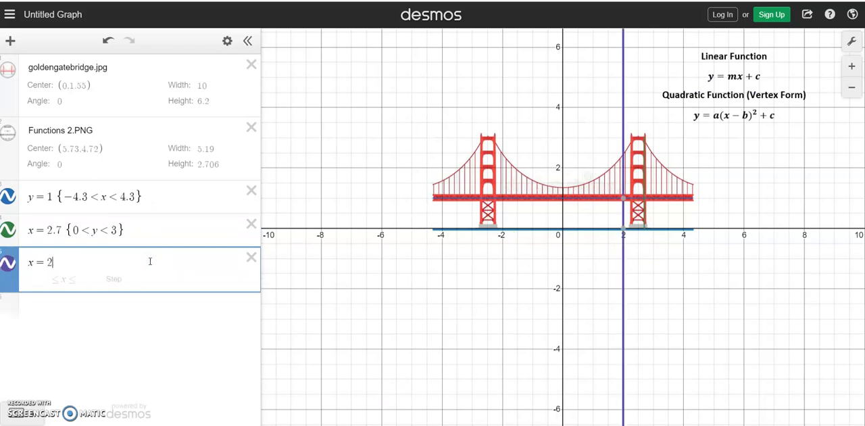
pyautogui.write('.2')
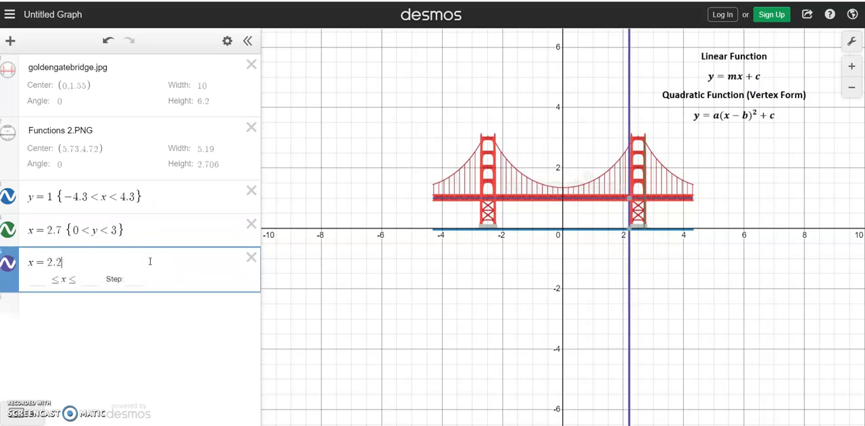
pyautogui.write('5 ')
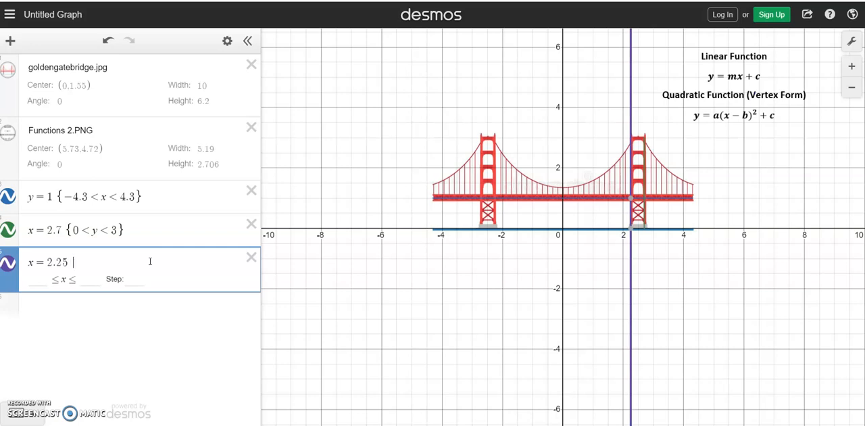
pyautogui.write('{')
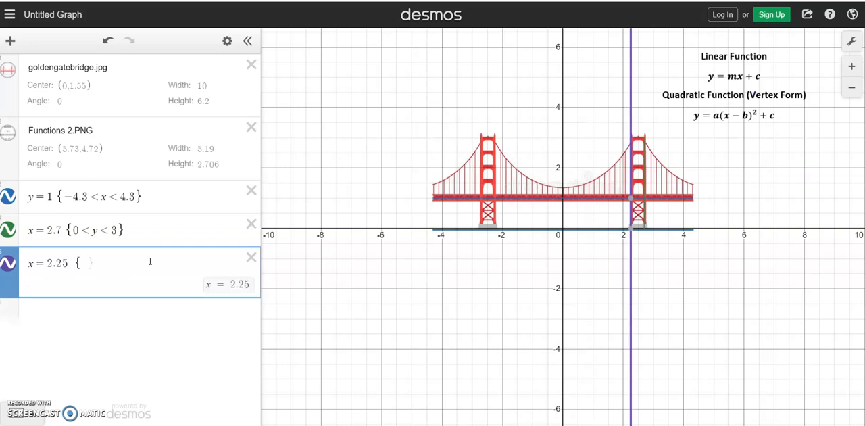
pyautogui.write('0 < y ')
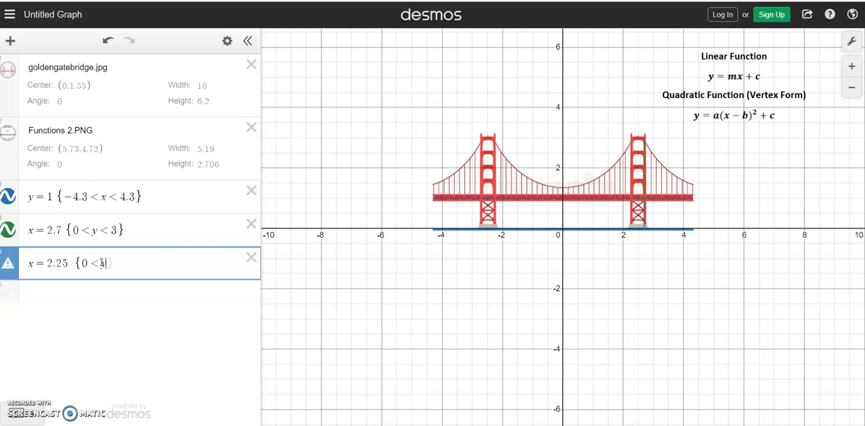
pyautogui.write('< 3')
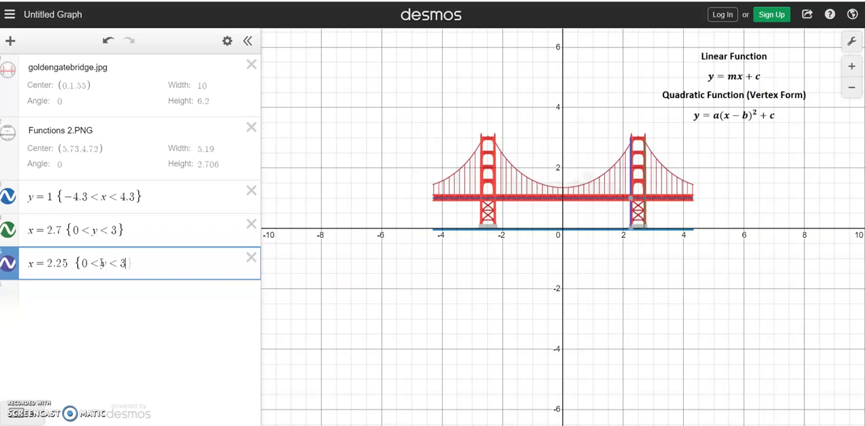
pyautogui.write('}')
# - Graph the outer edge of the tower on the negative x side as x = -2.7 {0 < y < 3}
pyautogui.click(180, 290)
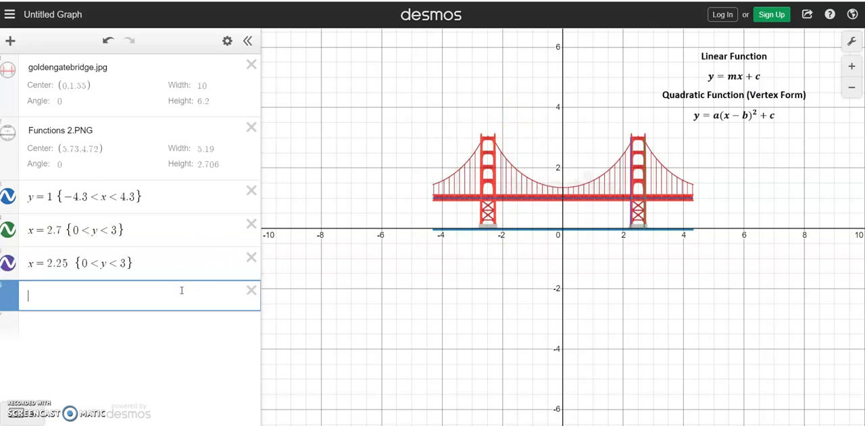
pyautogui.write('x')
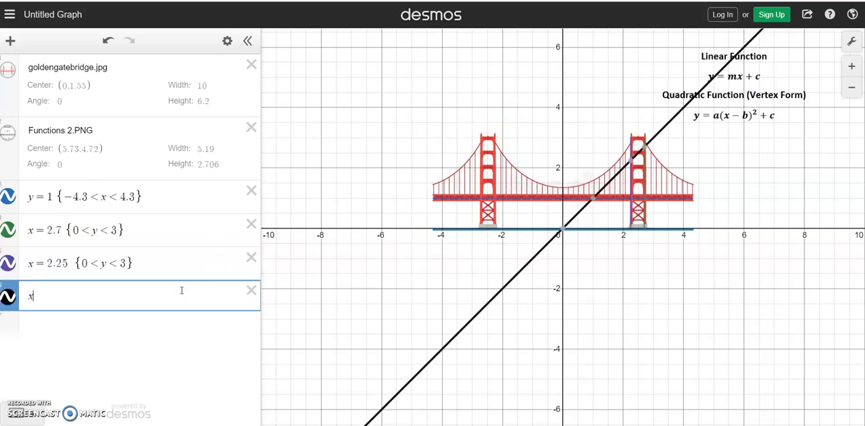
pyautogui.write('=')
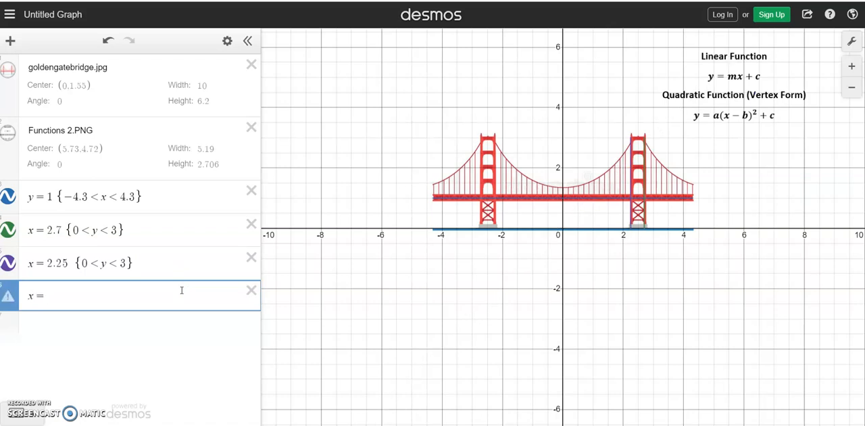
pyautogui.write('-2.7')
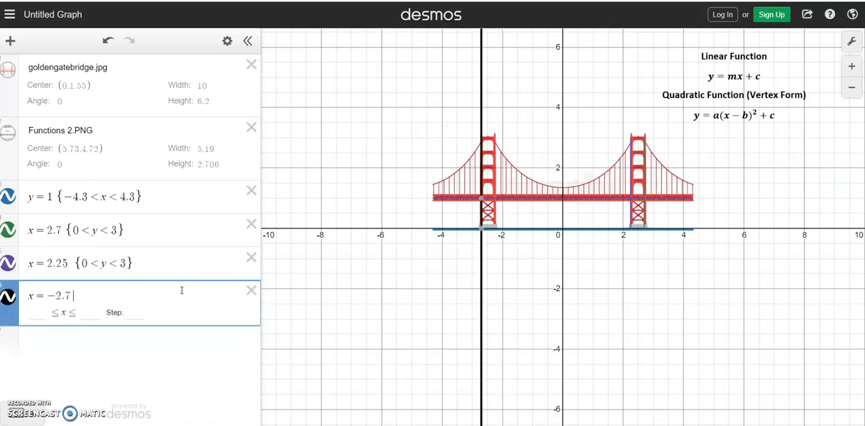
pyautogui.write('{0<')
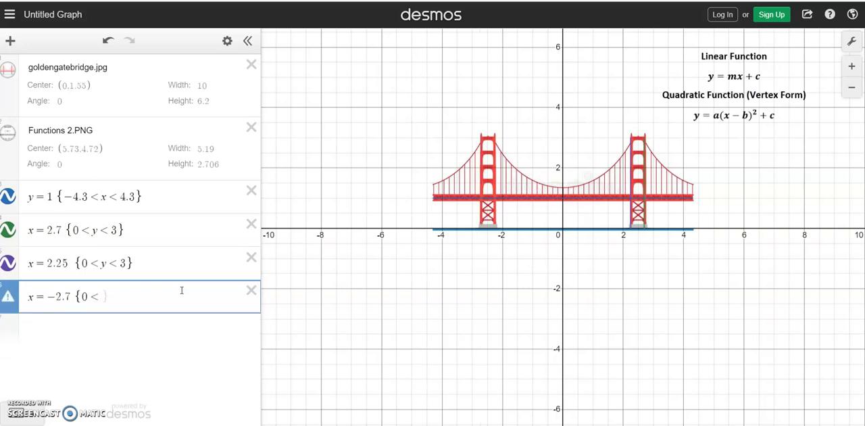
pyautogui.write('y<')
pyautogui.write('3')
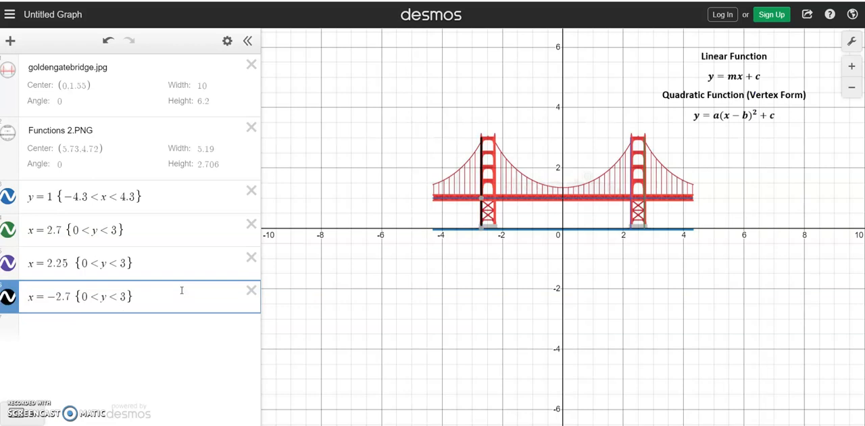
# - Graph the inner edge of the tower on the negative x side as x = -2.25 {0 < y < 3}
pyautogui.press('Up')
pyautogui.moveTo(134, 264); pyautogui.dragTo(15, 269)
pyautogui.hotkey('ctrl', 'c')
pyautogui.click(57, 326)
pyautogui.hotkey('ctrl', 'v')
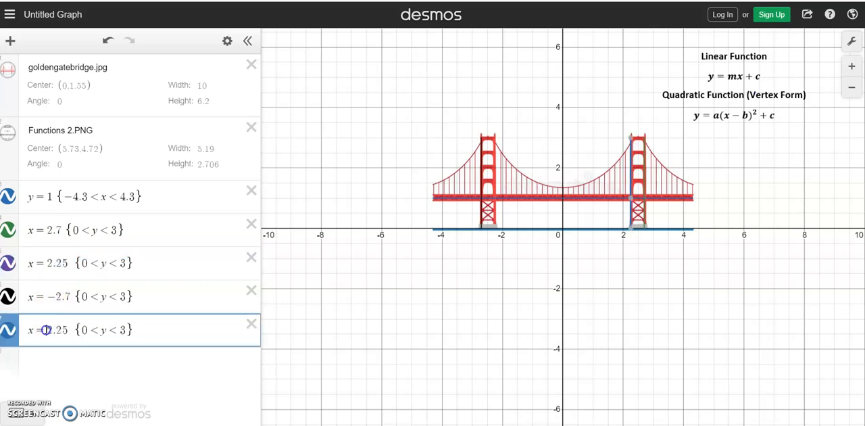
pyautogui.write('-')
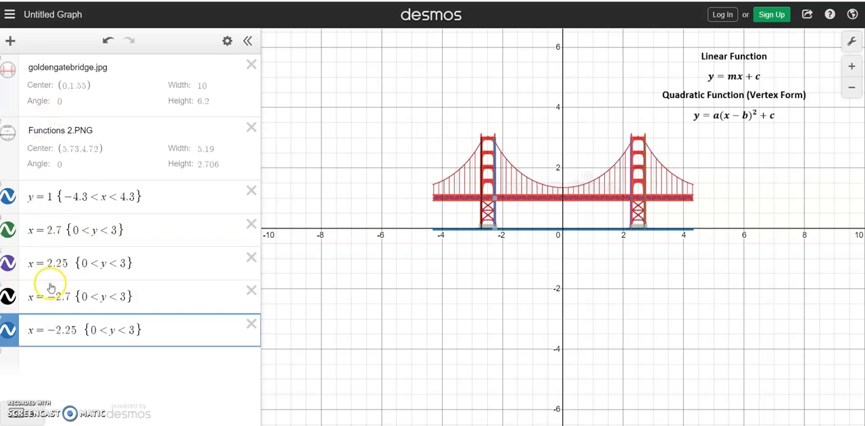
# - With the bridge image hidden, recolour the deck line and all tower lines black, and show the image again
pyautogui.click(9, 73)
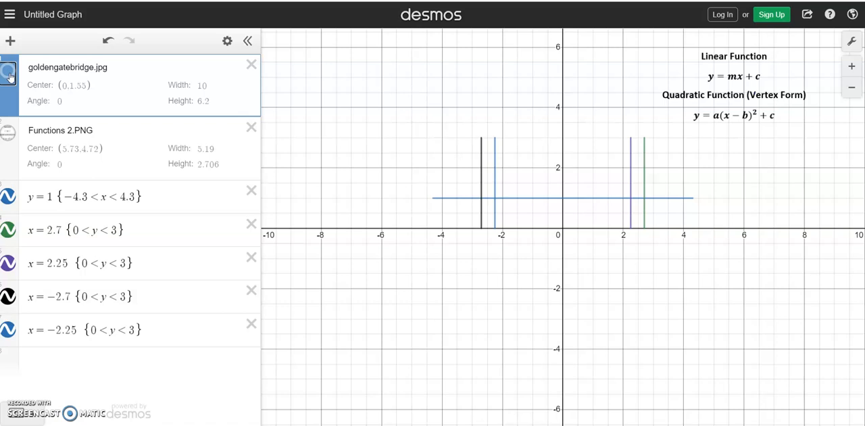
pyautogui.click(227, 40)
pyautogui.click(8, 200)
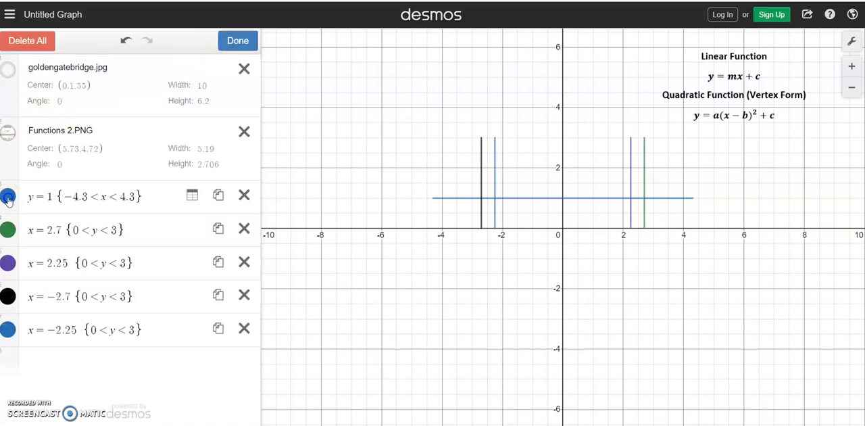
pyautogui.click(137, 214)
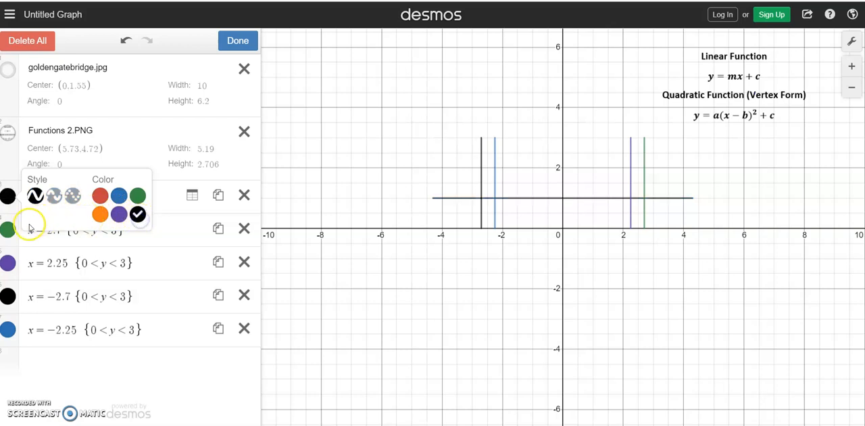
pyautogui.click(8, 230)
pyautogui.click(137, 247)
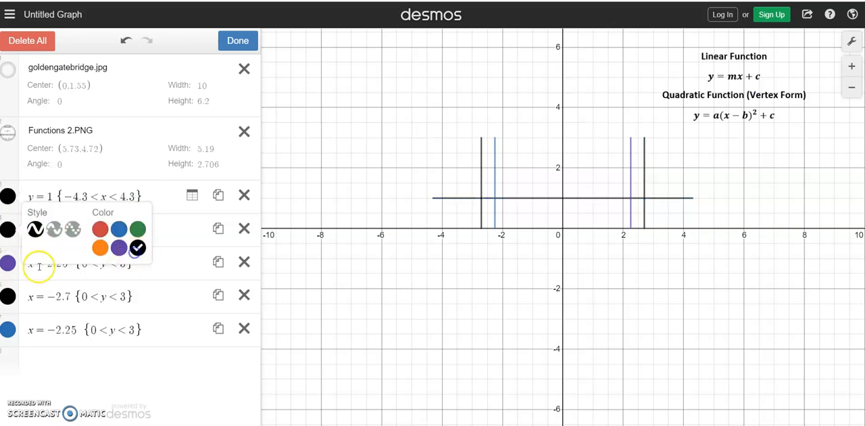
pyautogui.click(8, 262)
pyautogui.click(137, 280)
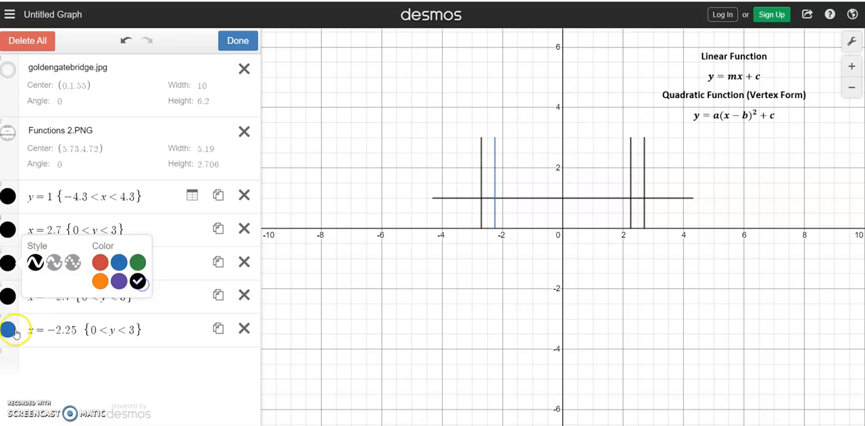
pyautogui.click(8, 330)
pyautogui.click(137, 347)
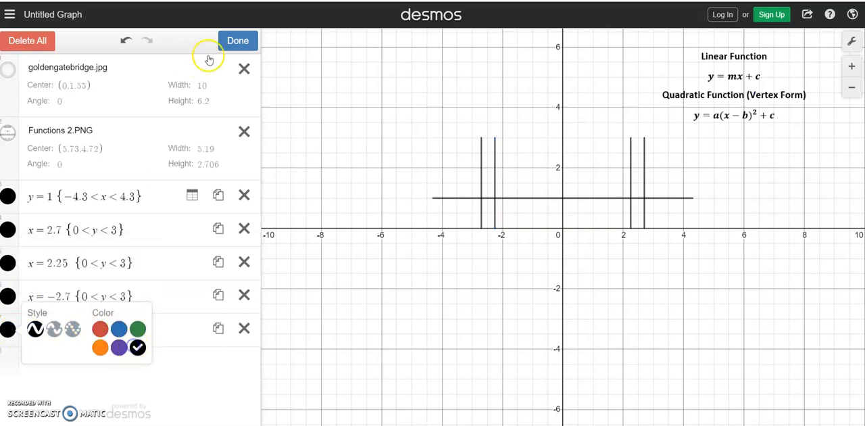
pyautogui.click(237, 41)
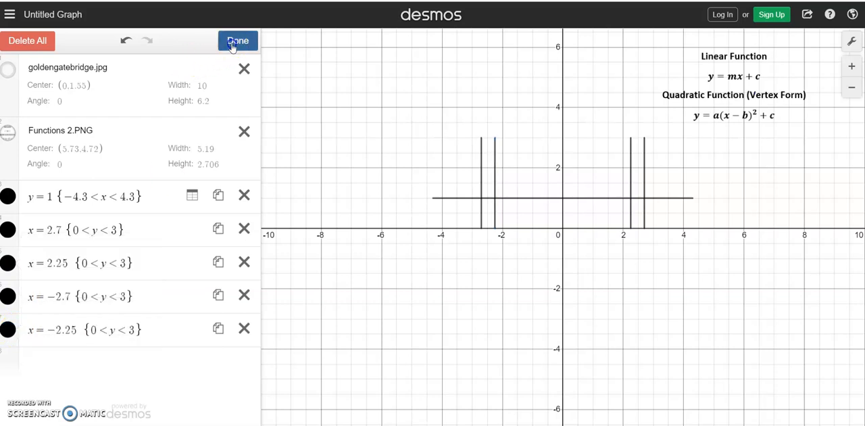
pyautogui.click(11, 69)
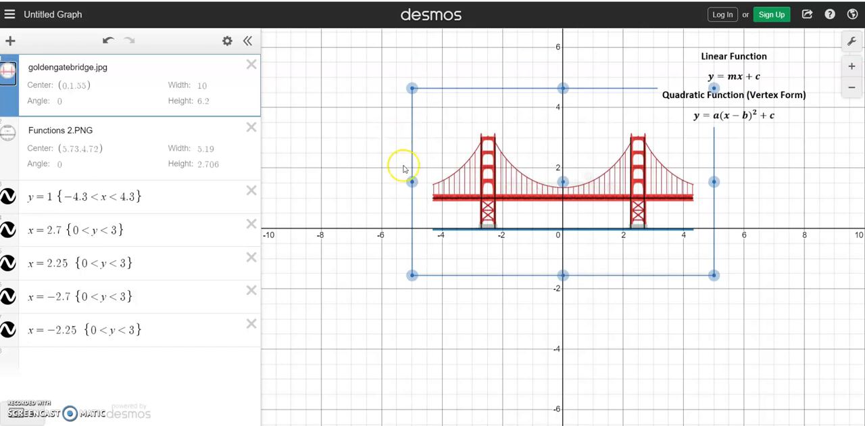
pyautogui.click(374, 196)
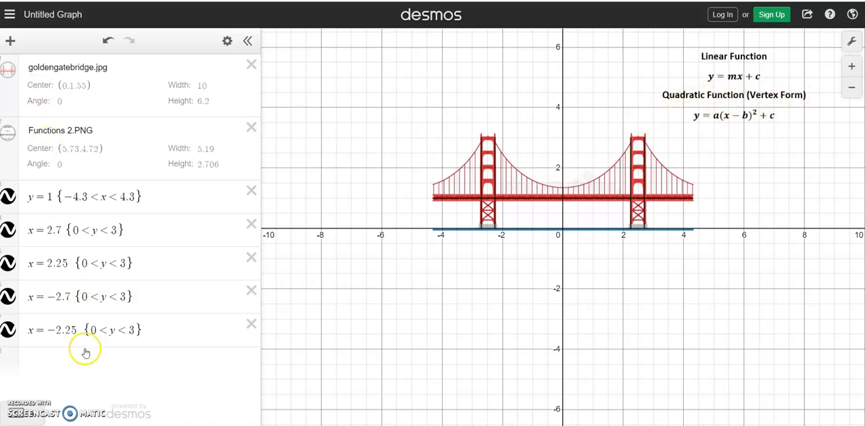
# - Graph the vertex-form quadratic y = a(x - b)^2 + c with sliders for a, b and c
pyautogui.click(106, 375)
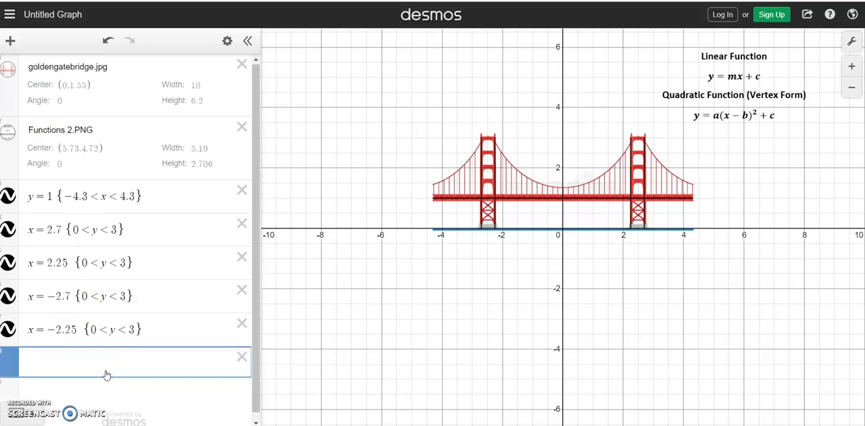
pyautogui.write('y=x')
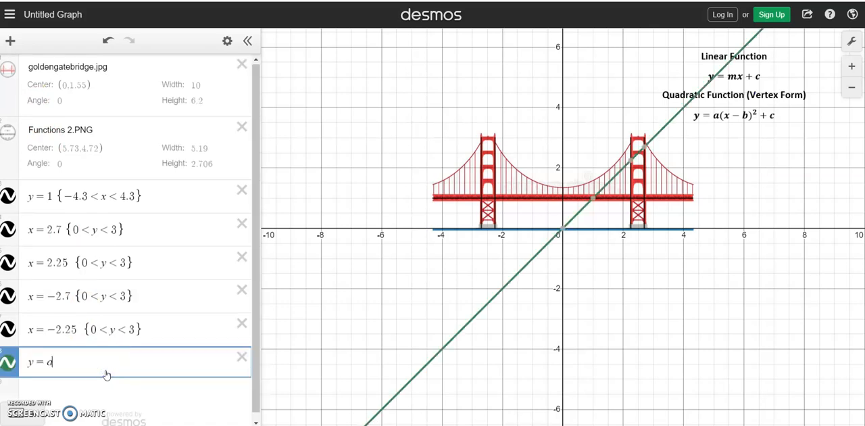
pyautogui.write('(x-b')
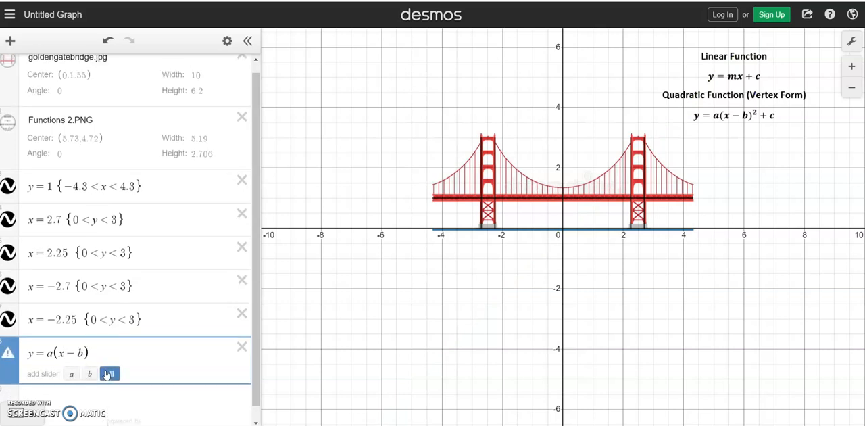
pyautogui.write(')^2+c')
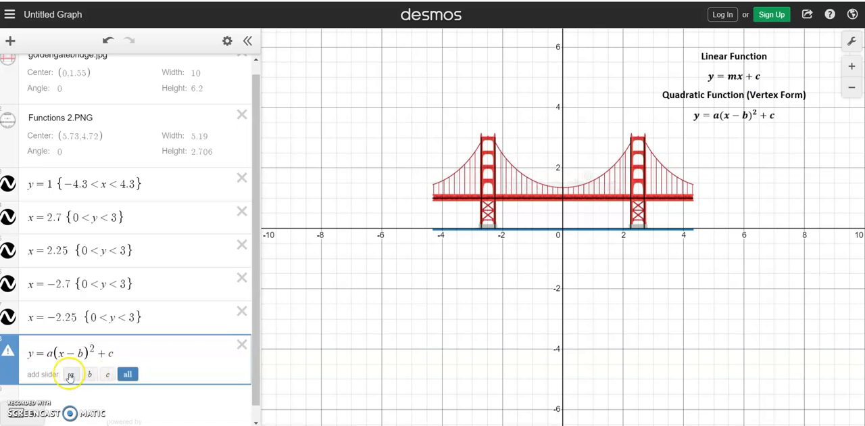
pyautogui.click(128, 376)
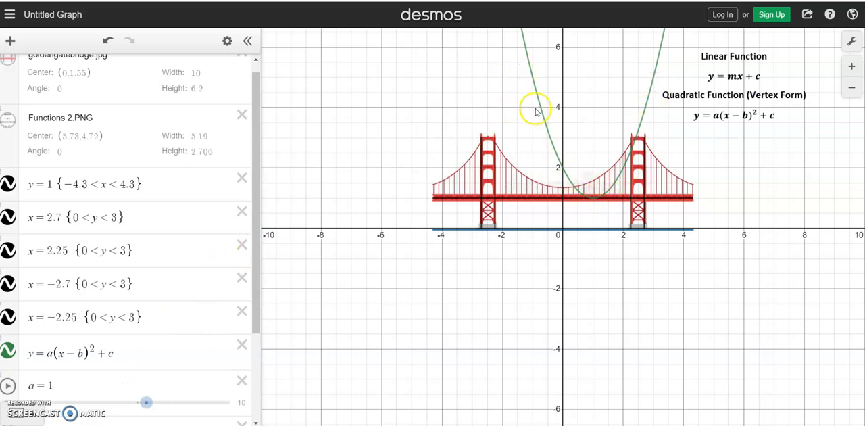
# - Fit the parabola to the main cable between the towers by setting a = 0.3, b = 0 and c = 1.35
pyautogui.moveTo(256, 187); pyautogui.dragTo(249, 284)
pyautogui.moveTo(147, 272); pyautogui.dragTo(140, 278)
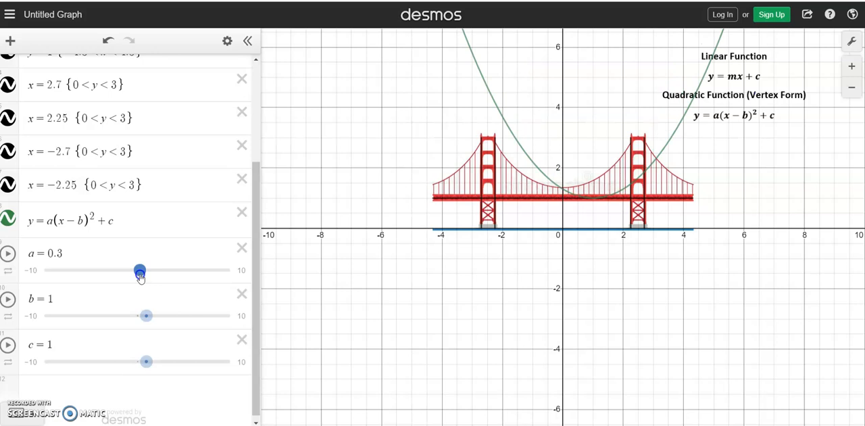
pyautogui.click(148, 319)
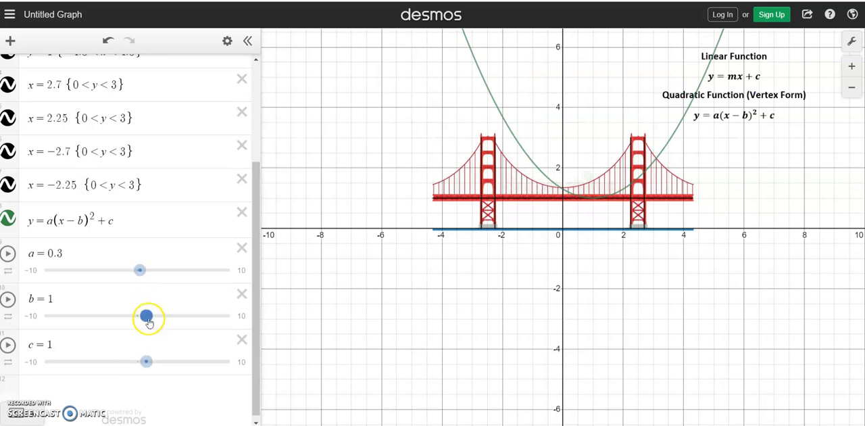
pyautogui.moveTo(148, 321); pyautogui.dragTo(137, 325)
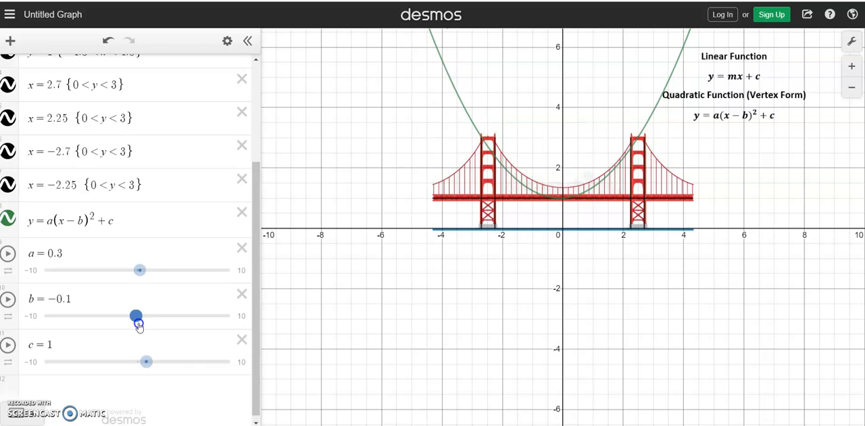
pyautogui.moveTo(138, 325); pyautogui.dragTo(139, 325)
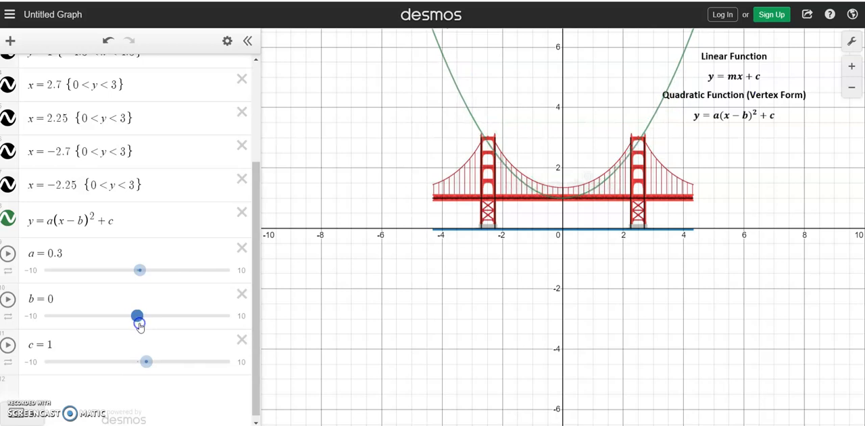
pyautogui.click(144, 365)
pyautogui.moveTo(146, 369); pyautogui.dragTo(148, 366)
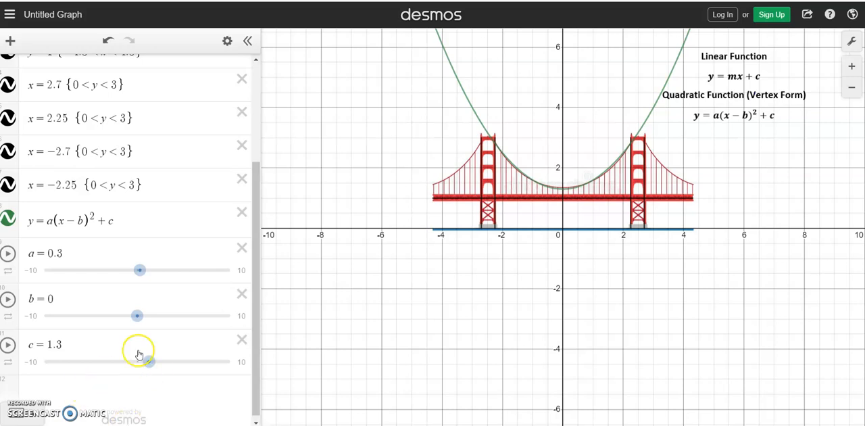
pyautogui.click(62, 345)
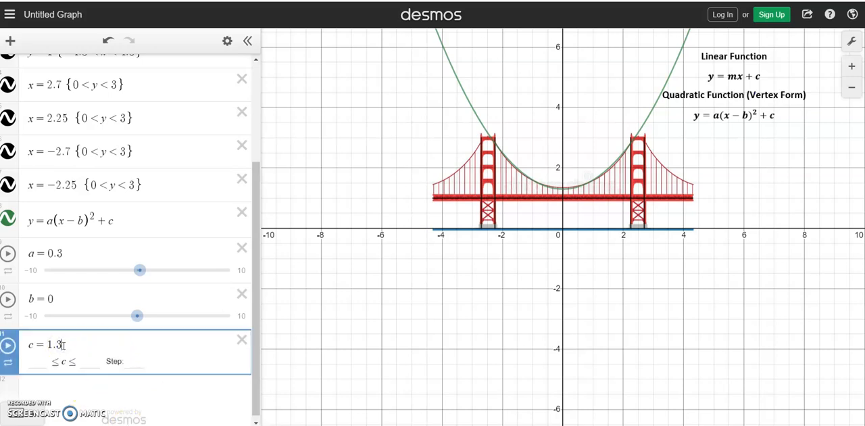
pyautogui.write('5')
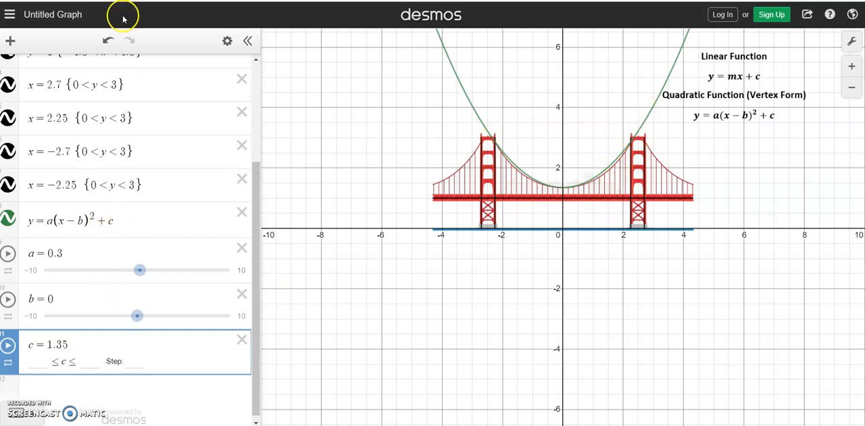
# - Restrict the main cable parabola to the domain {-2.25 < x < 2.25}
pyautogui.click(160, 224)
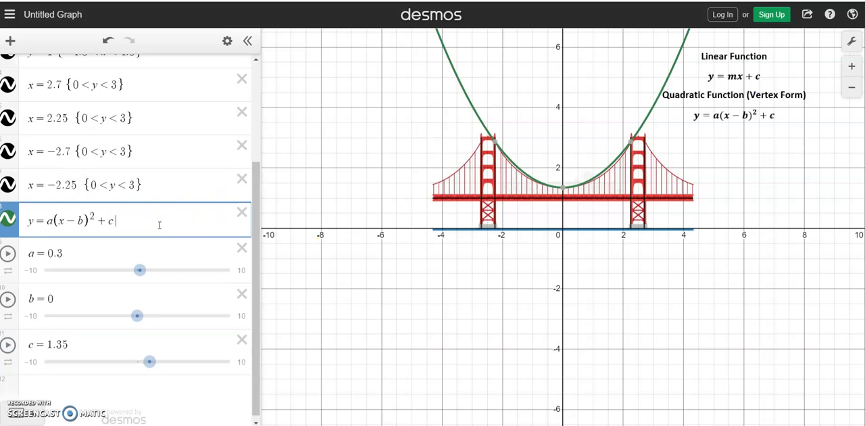
pyautogui.write('{-2')
pyautogui.write('.25<x')
pyautogui.write('<')
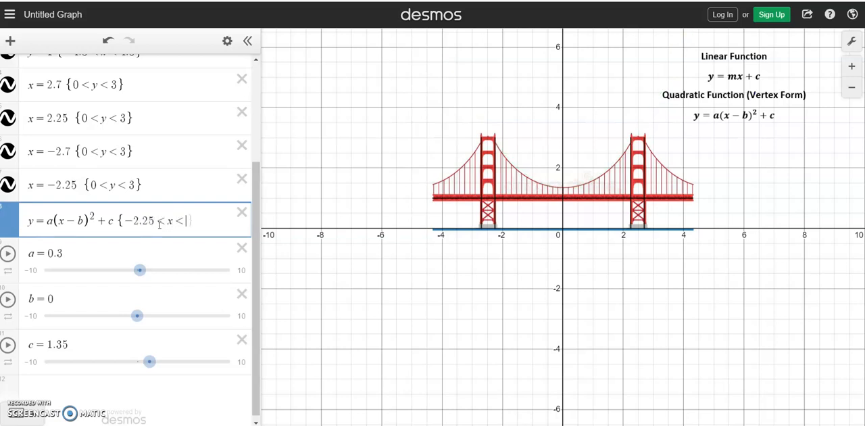
pyautogui.write('2.25')
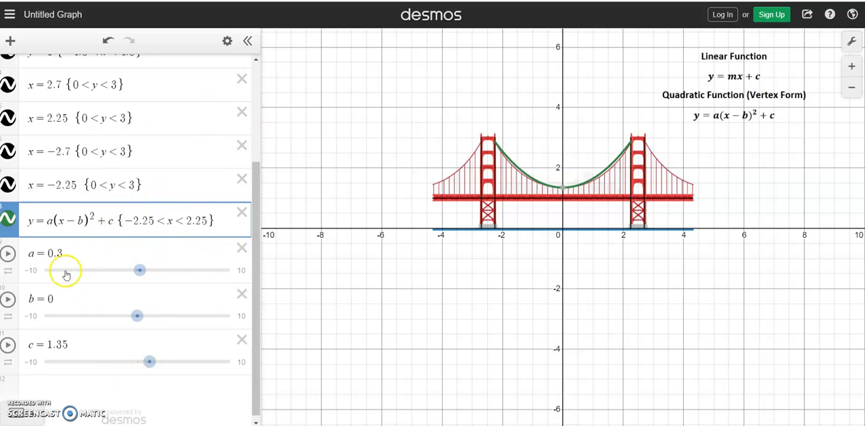
# - Rewrite the cable equation with fixed values as y = 0.3(x)^2 + 1.35 and delete the a, b and c sliders
pyautogui.click(52, 223)
pyautogui.press('BackSpace')
pyautogui.write('0.3')
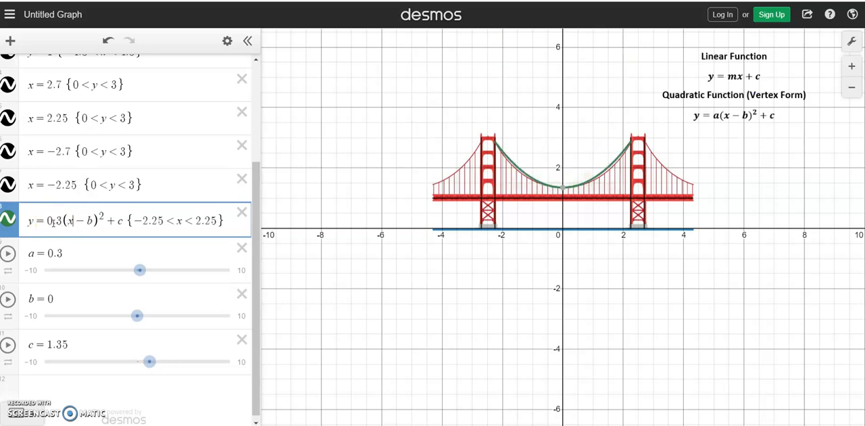
pyautogui.press('BackSpace')
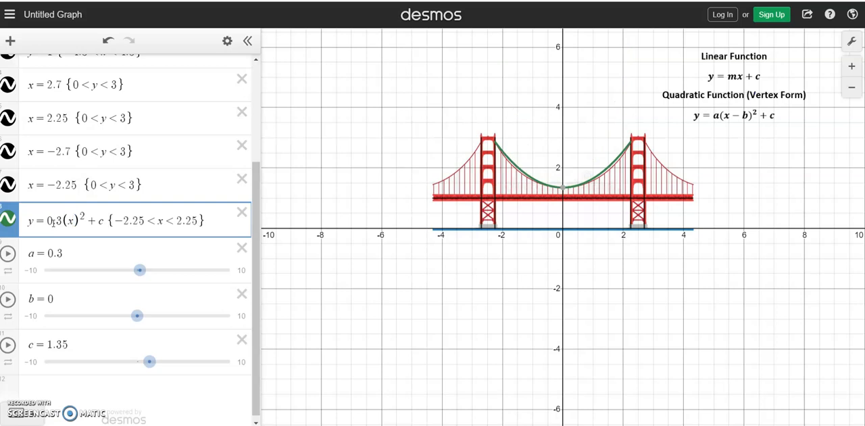
pyautogui.write('1.35')
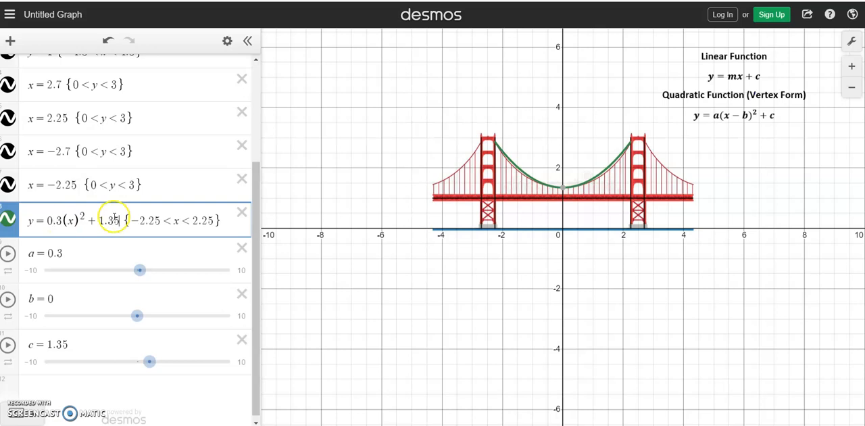
pyautogui.click(240, 248)
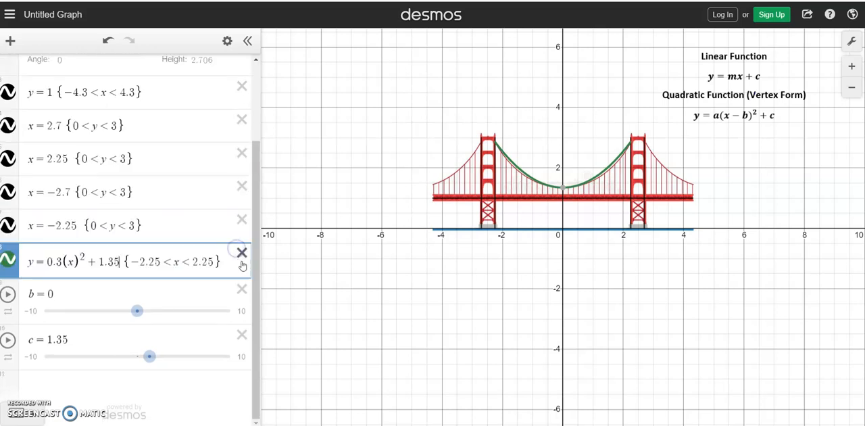
pyautogui.click(240, 287)
pyautogui.click(242, 335)
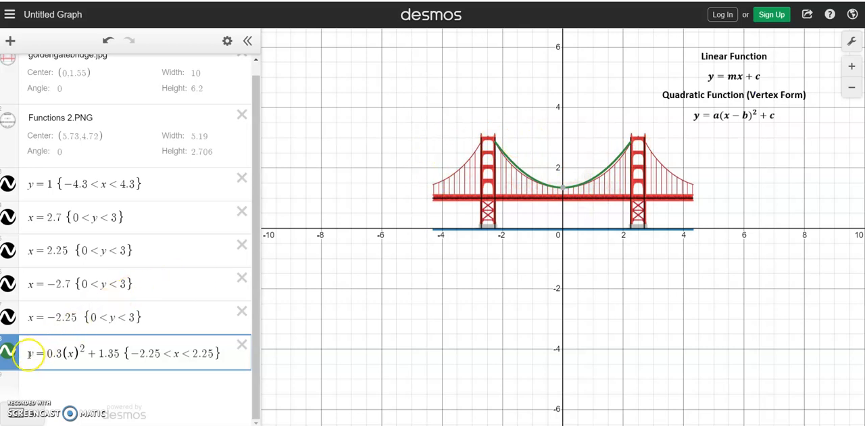
# - Copy the main cable equation without its domain restriction into a new expression, y = 0.3(x)^2 + 1.35
pyautogui.moveTo(29, 353); pyautogui.dragTo(107, 353)
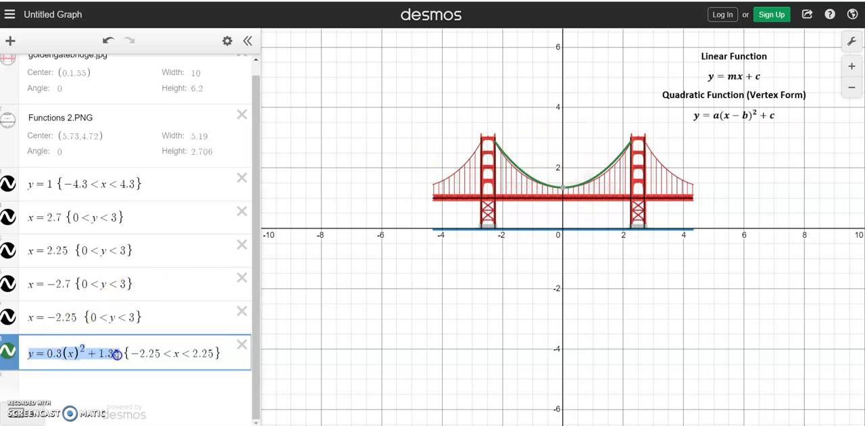
pyautogui.click(104, 381)
pyautogui.write('y = 0.3(x)^2 + 1.35')
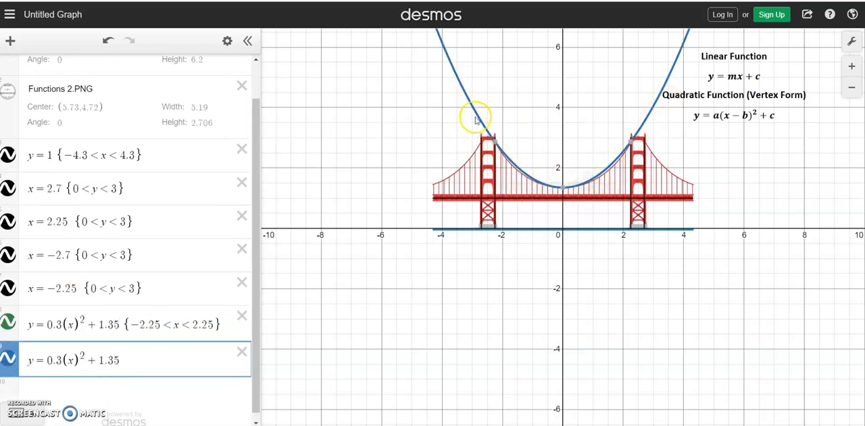
pyautogui.moveTo(564, 190)
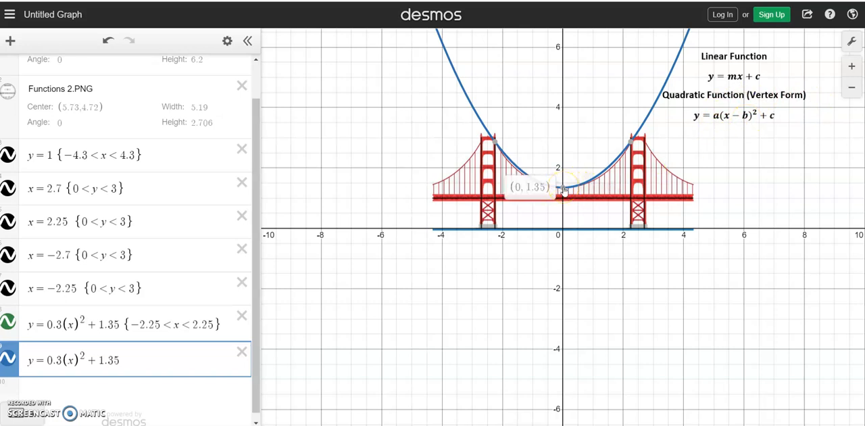
pyautogui.moveTo(564, 191)
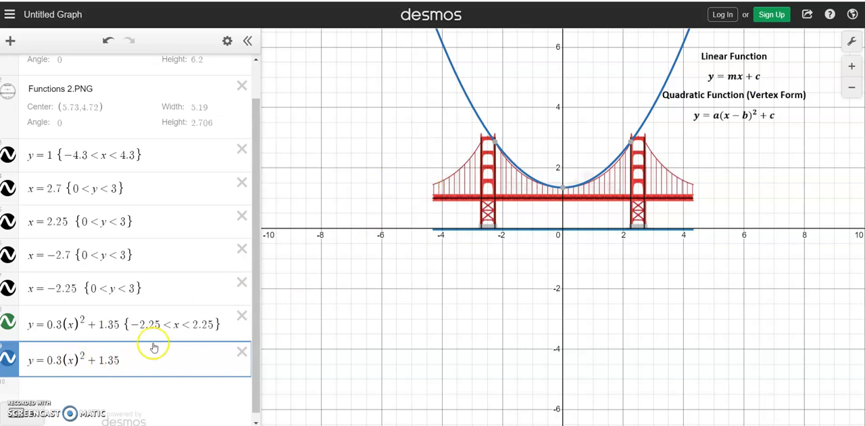
# - Shift the copied parabola onto the right side cable by changing it to y = 0.3(x - 4.9)^2 + 1.35
pyautogui.click(73, 360)
pyautogui.write('- ')
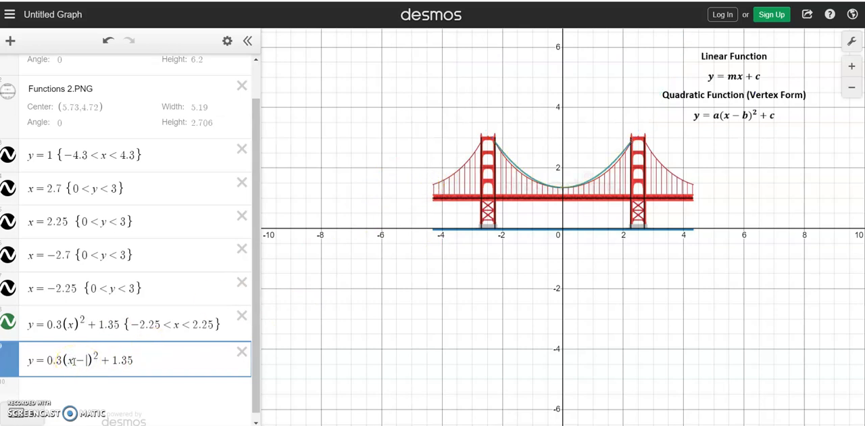
pyautogui.write('4')
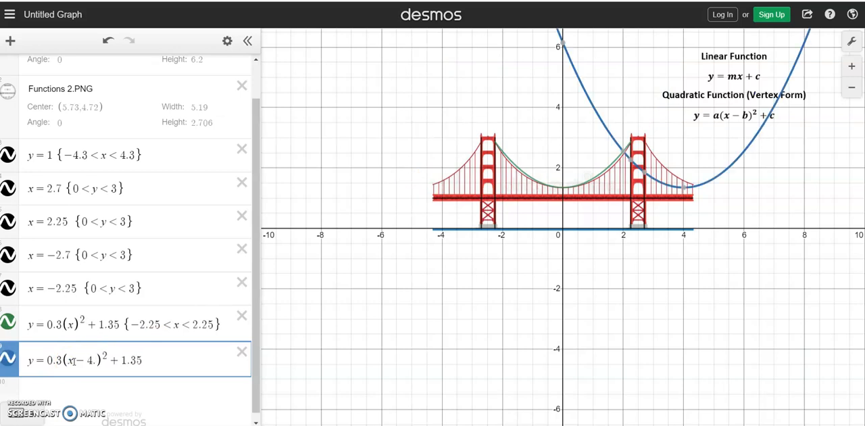
pyautogui.write('.9')
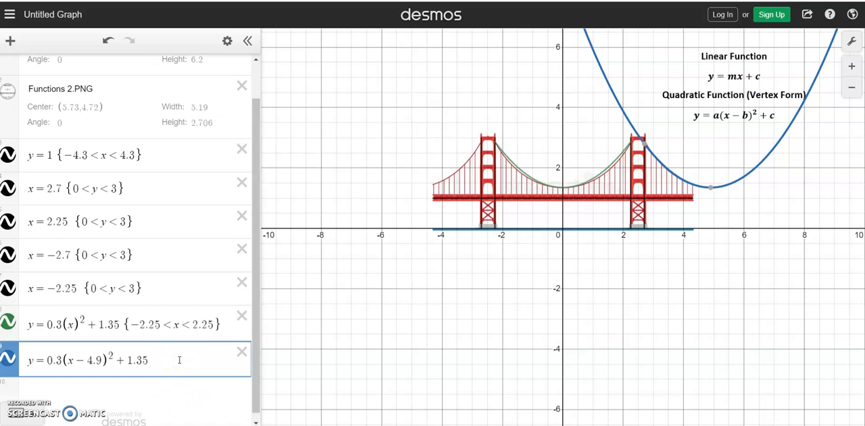
# - Restrict the right side cable parabola to the domain {2.7 < x < 4.3}
pyautogui.write('2.7 ')
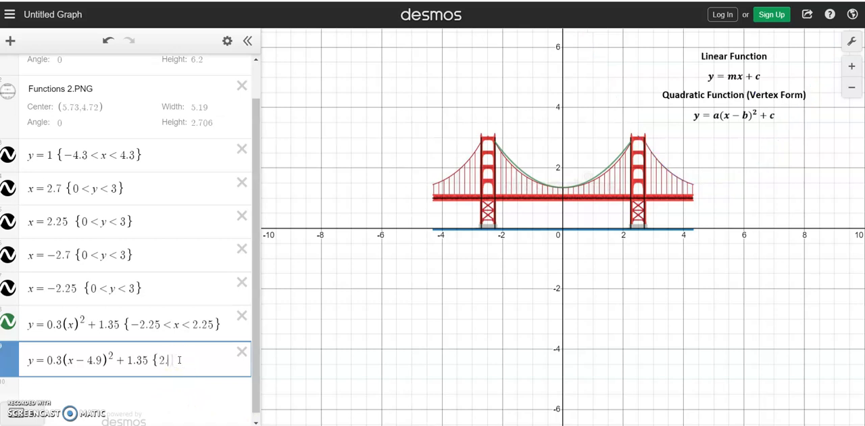
pyautogui.write('< x < 4.3')
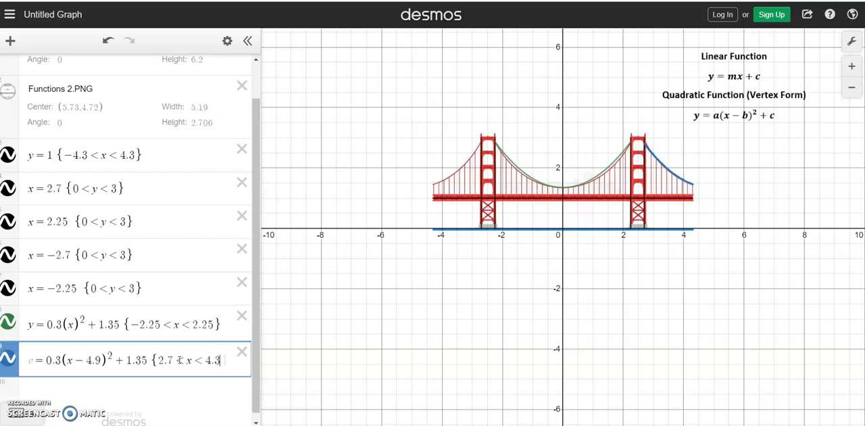
pyautogui.press('Return')
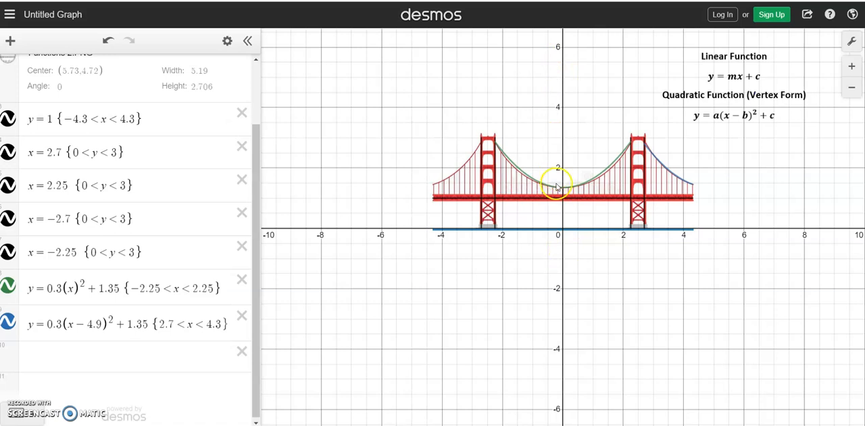
# - Copy the right side cable equation without its domain into a new expression and change it to y = 0.3(x + 4.9)^2 + 1.35
pyautogui.moveTo(148, 323); pyautogui.dragTo(22, 325)
pyautogui.hotkey('ctrl', 'c')
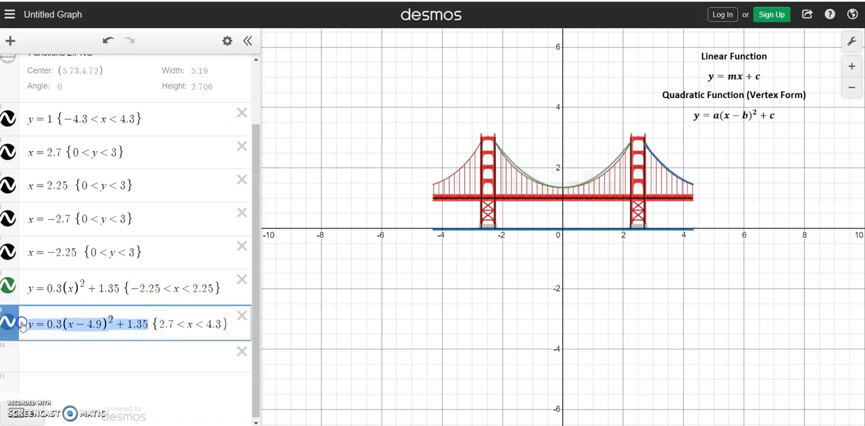
pyautogui.click(54, 349)
pyautogui.hotkey('ctrl', 'v')
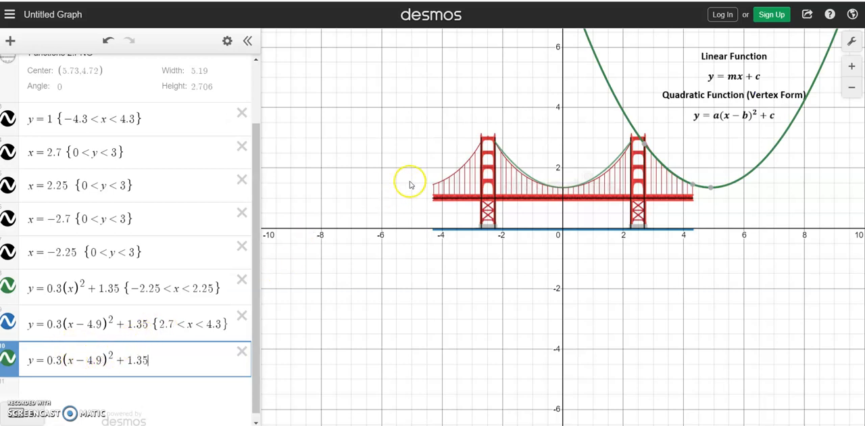
pyautogui.moveTo(692, 188)
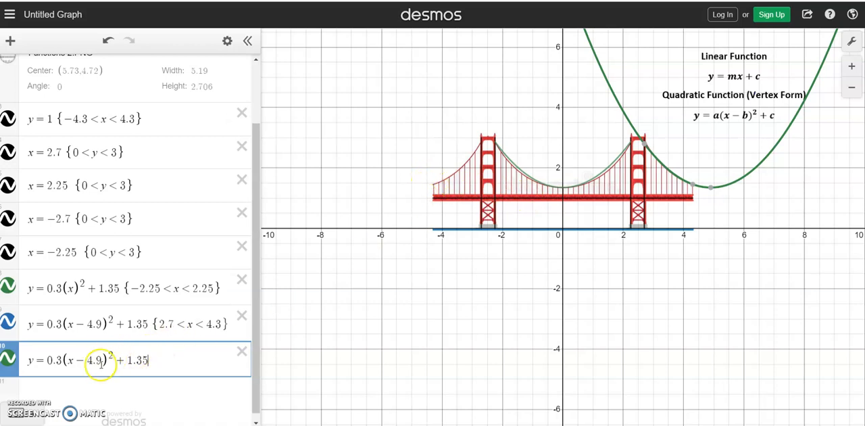
pyautogui.moveTo(99, 360); pyautogui.dragTo(79, 363)
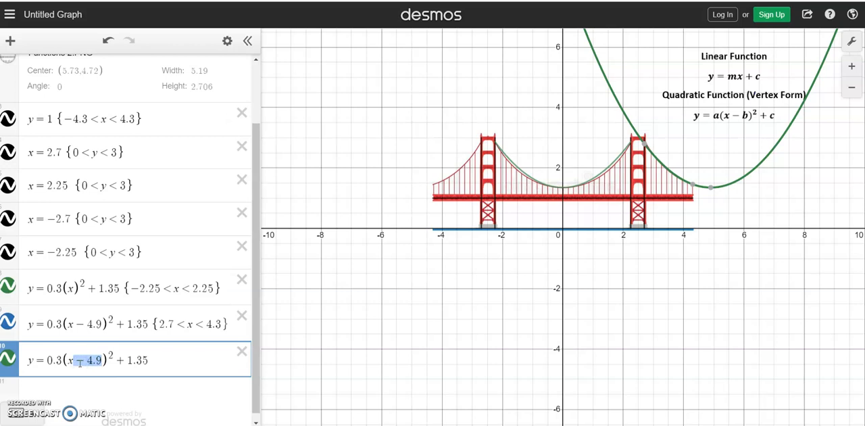
pyautogui.write('+4.9')
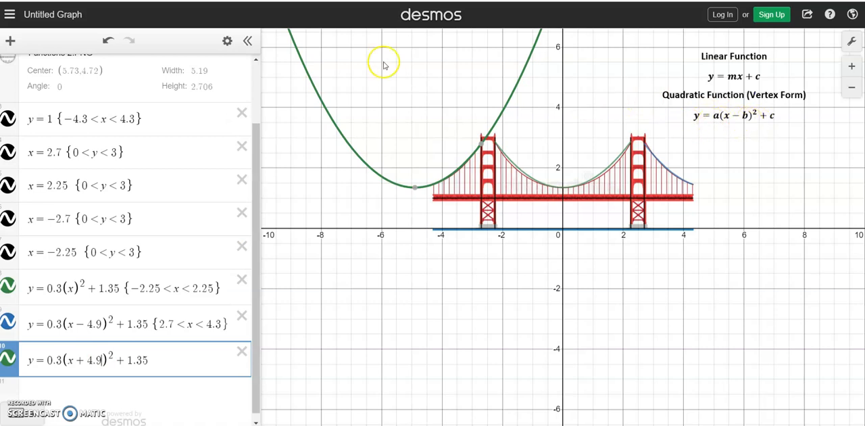
# - Restrict the left side cable parabola to the domain {-4.3 < x < -2.7}
pyautogui.click(165, 360)
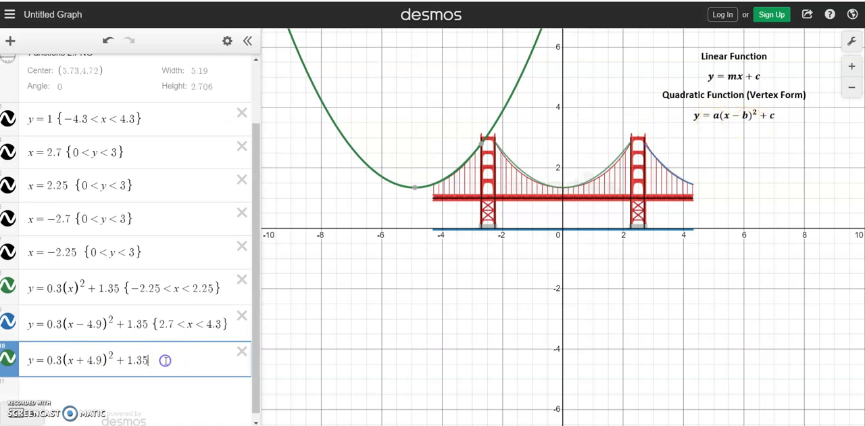
pyautogui.write('{-')
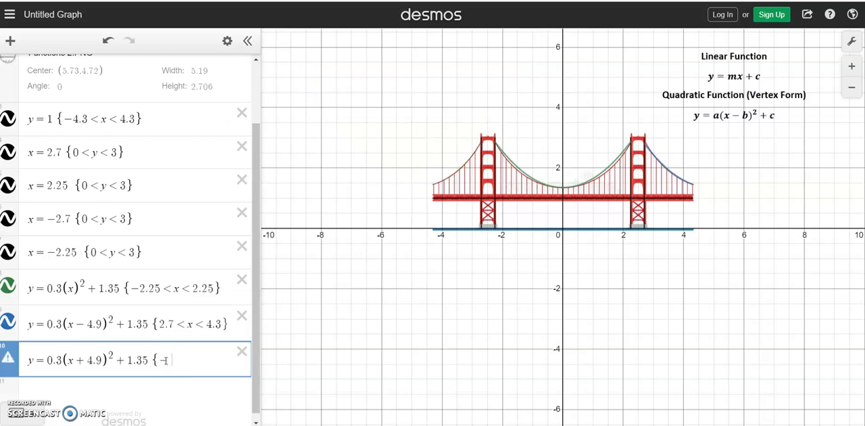
pyautogui.write('4.3 < x')
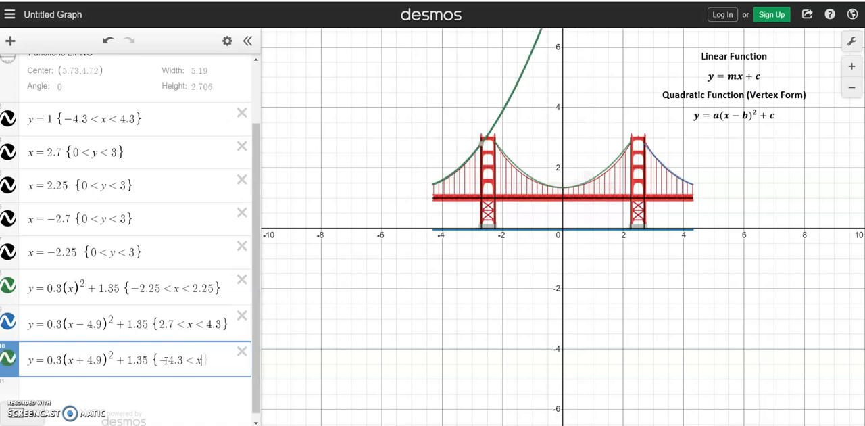
pyautogui.write(' < -2.7')
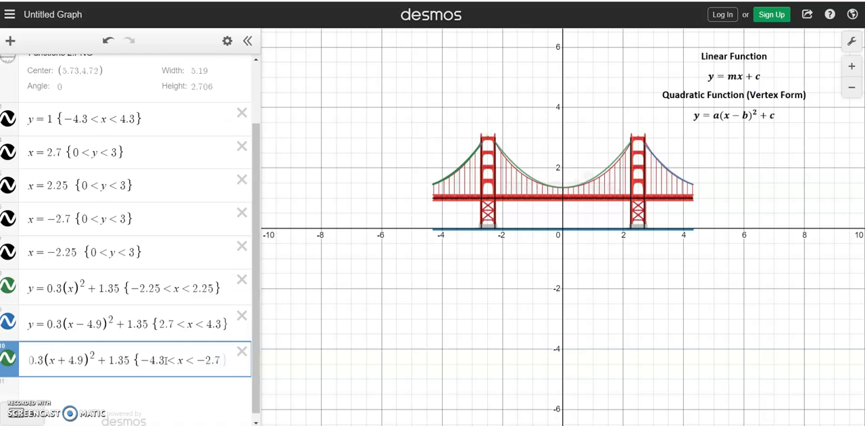
pyautogui.write('}')
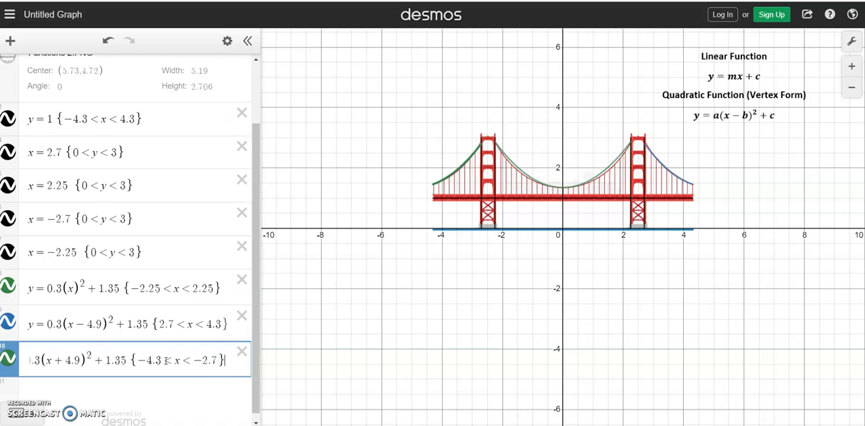
# - Hide the goldengatebridge.jpg image so that only the traced functions are drawn
pyautogui.moveTo(253, 218); pyautogui.dragTo(248, 153)
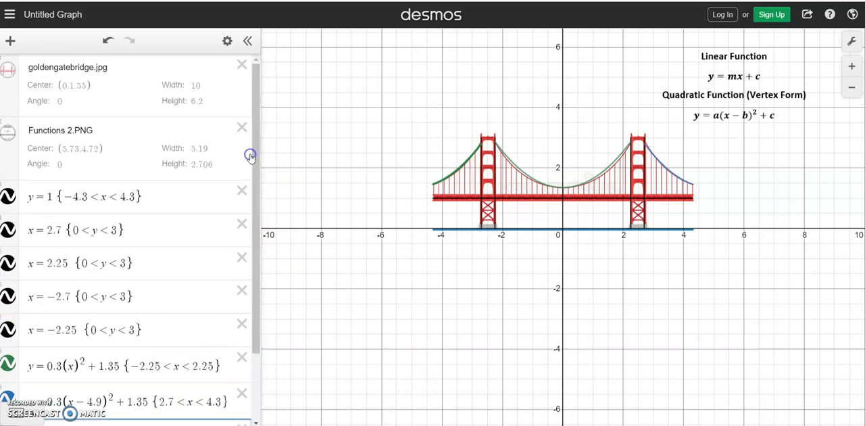
pyautogui.click(13, 69)
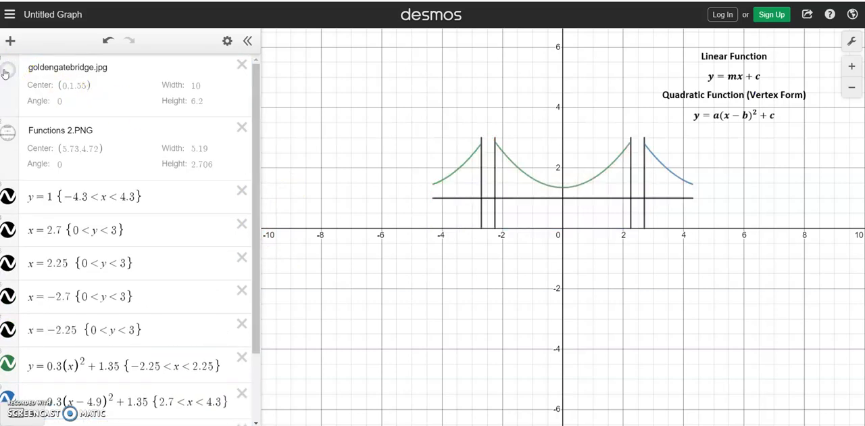